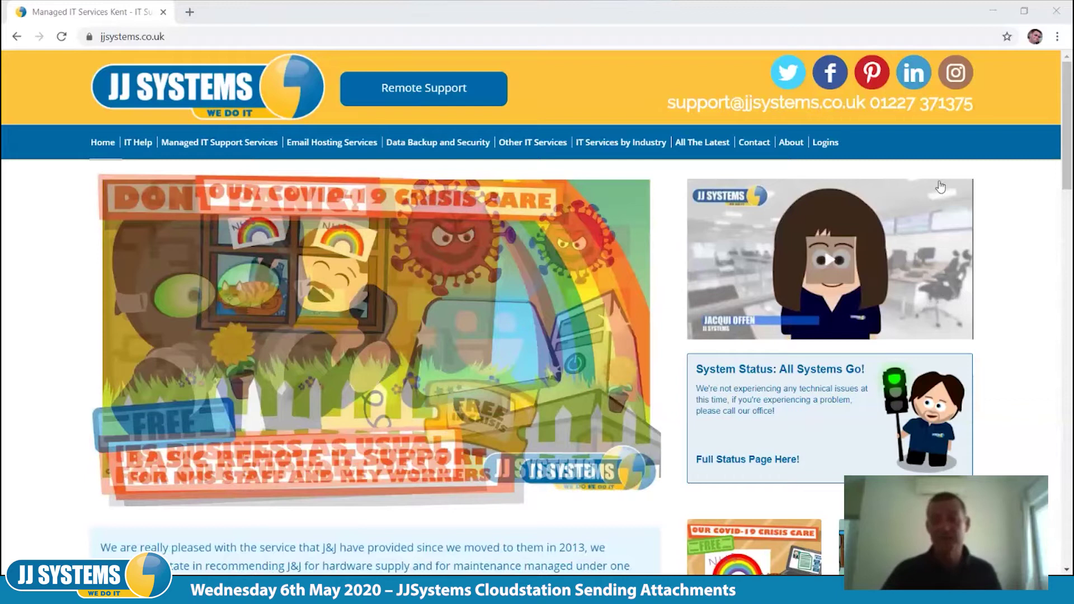
On the JJ Systems Logins page, follow the Cloudstation link to sign in to the web desktop
left_click(831, 146)
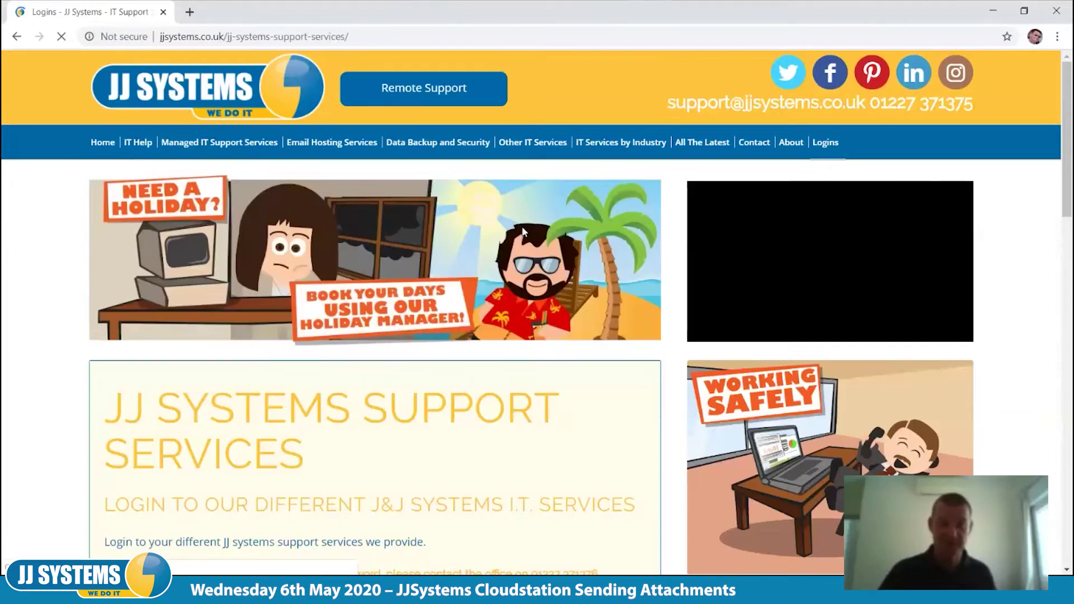
scroll(523, 232, "down", 3)
scroll(524, 232, "down", 9)
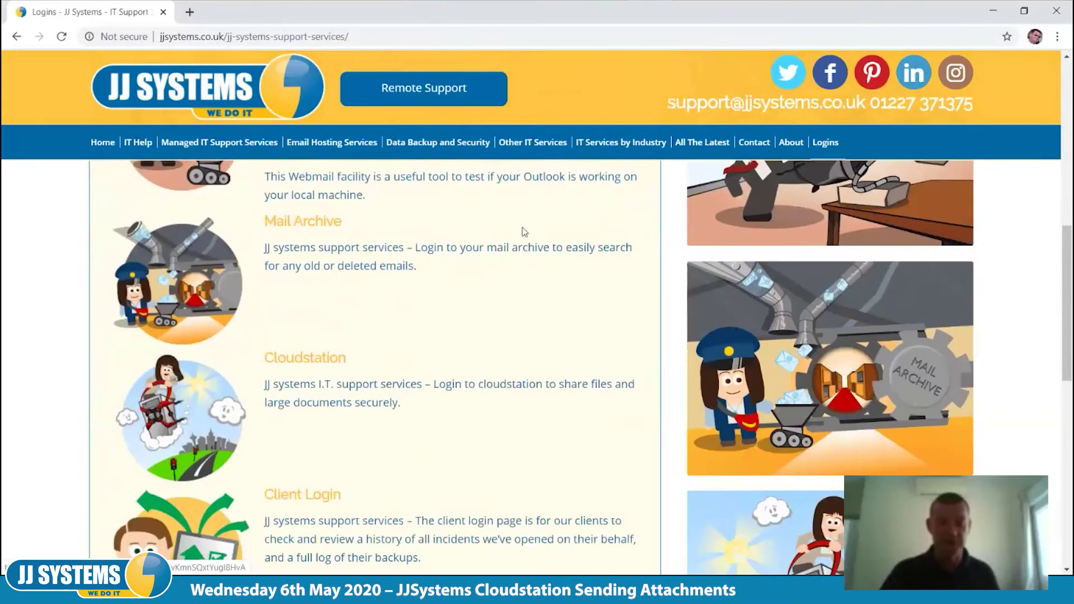
scroll(524, 232, "down", 3)
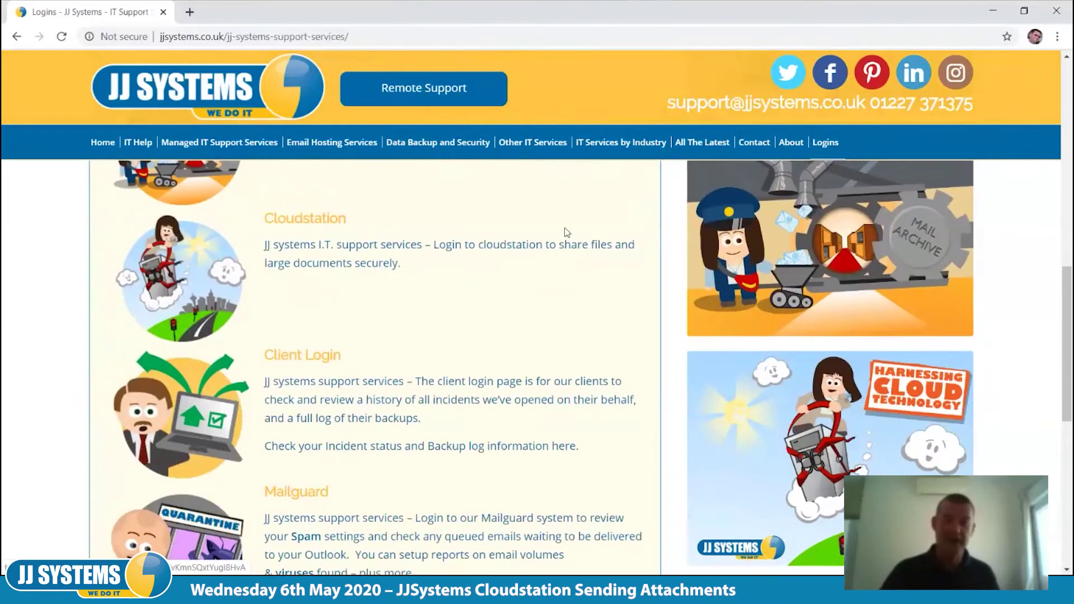
left_click(323, 220)
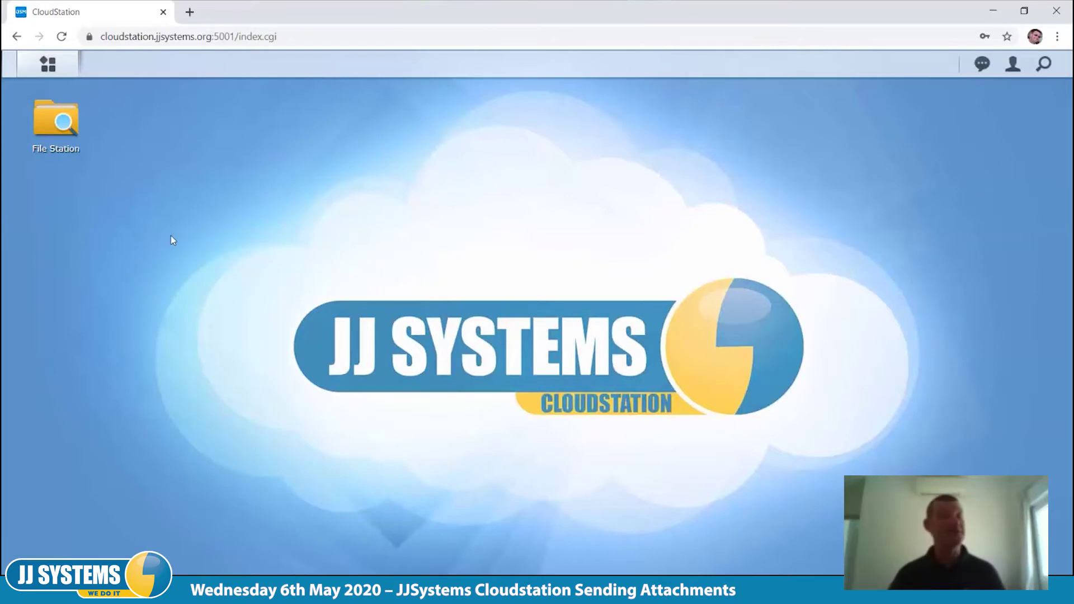
Launch File Station, shift its window right, and browse CloudStation via Temp back to the folder listing
left_click(55, 125)
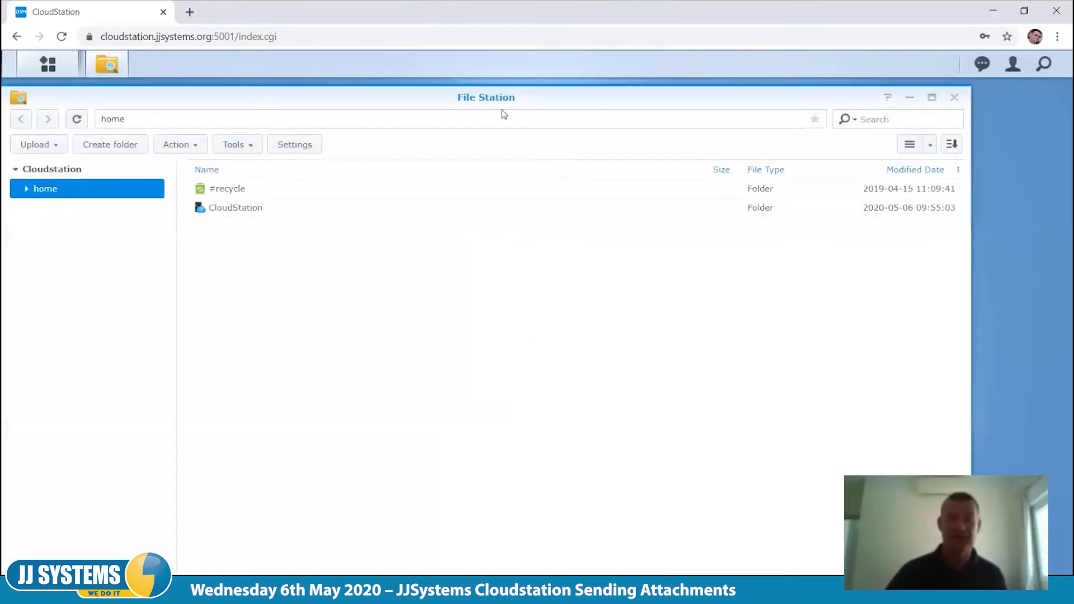
left_click_drag(474, 98, 528, 98)
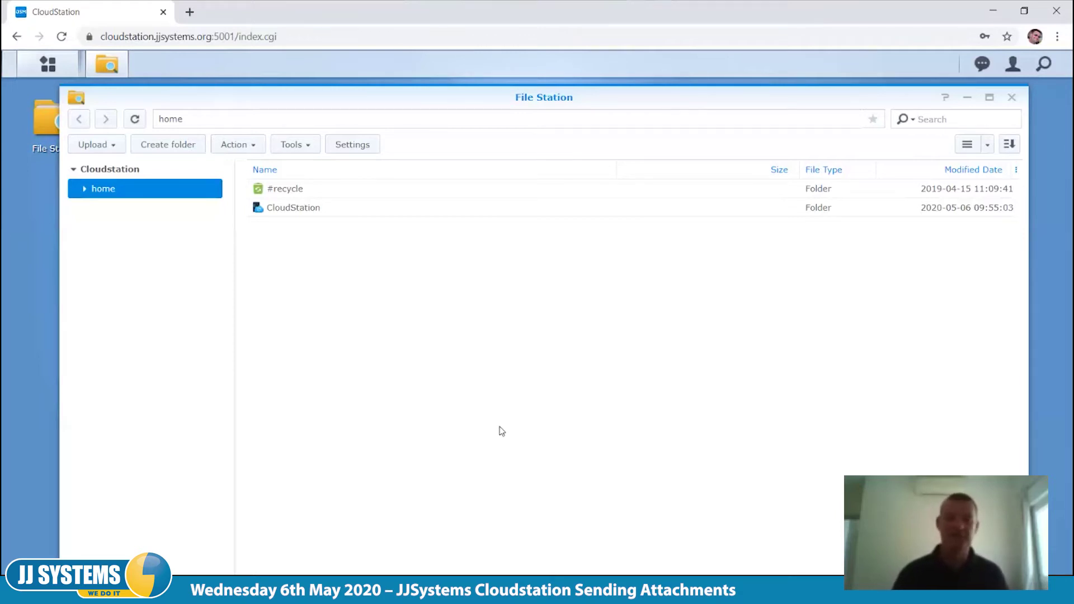
double_click(284, 209)
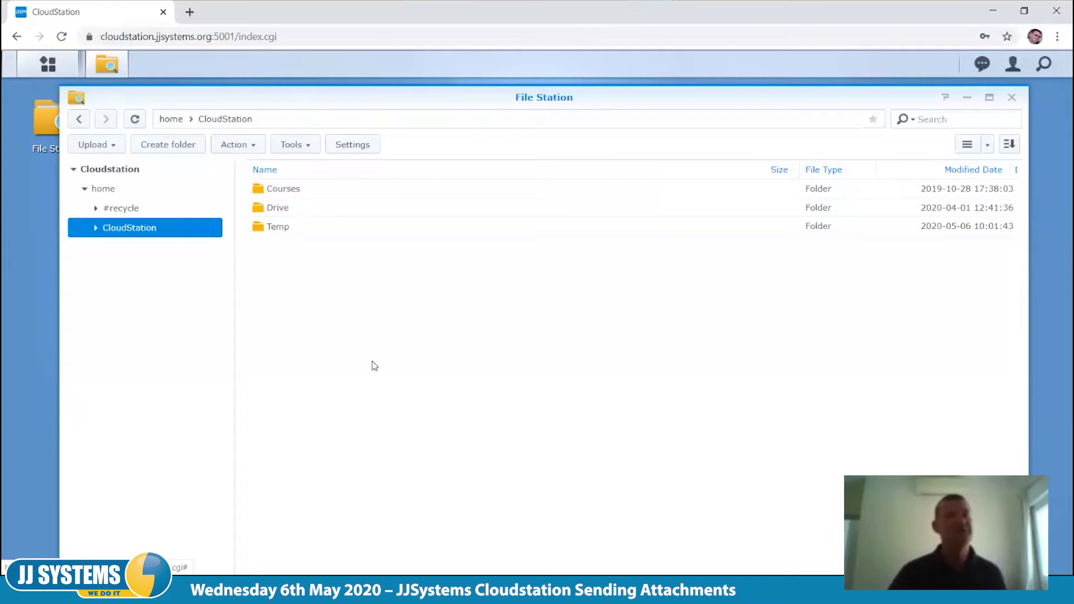
double_click(275, 228)
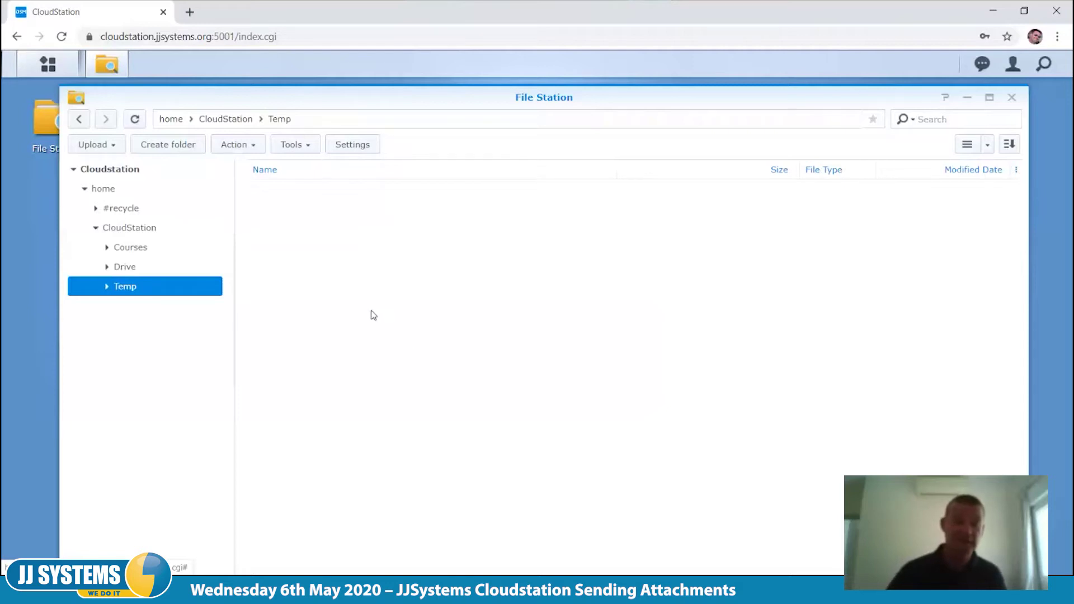
left_click(230, 120)
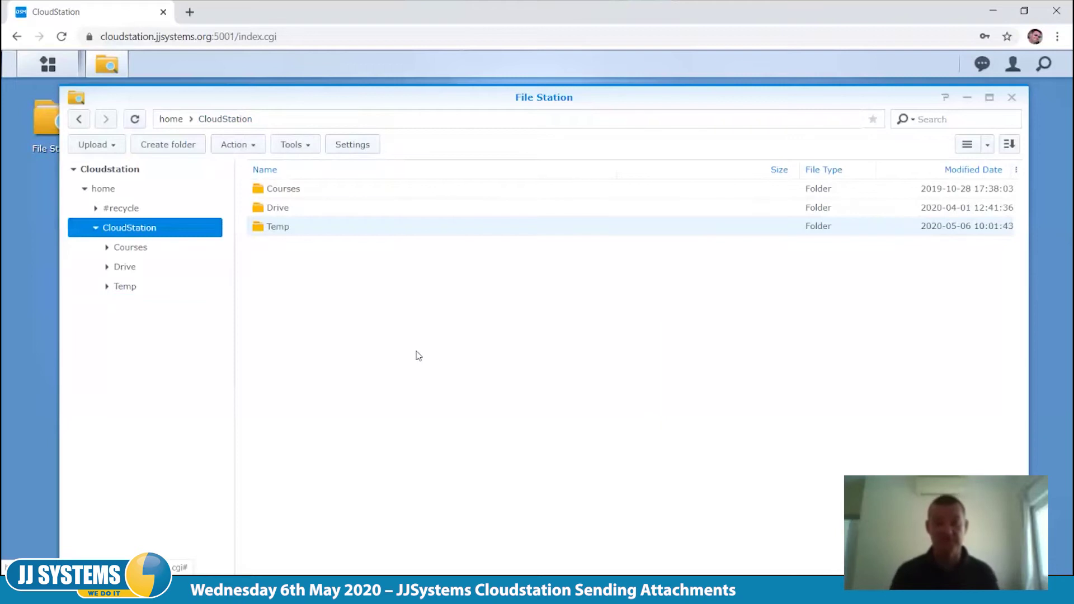
Delete the Temp folder from CloudStation
right_click(278, 228)
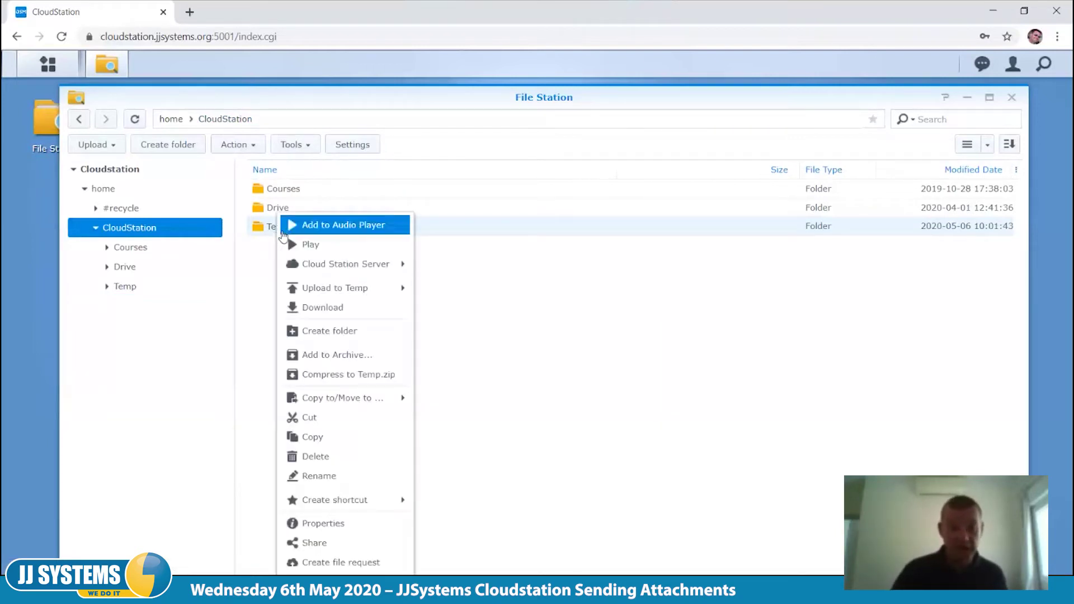
left_click(317, 457)
left_click(591, 381)
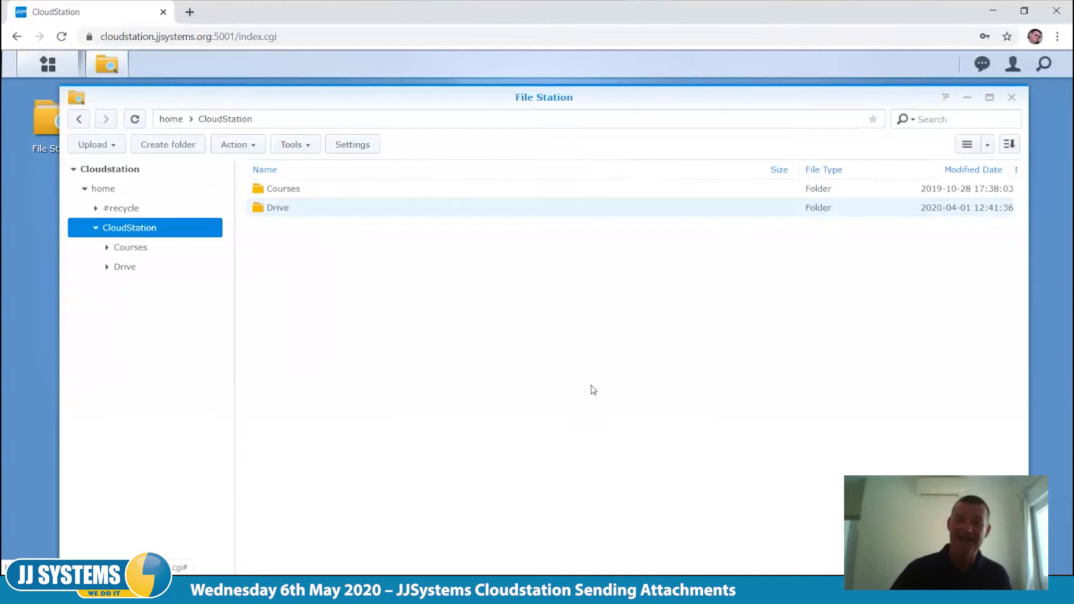
Create a new folder named Temp2 in CloudStation
right_click(306, 294)
left_click(353, 331)
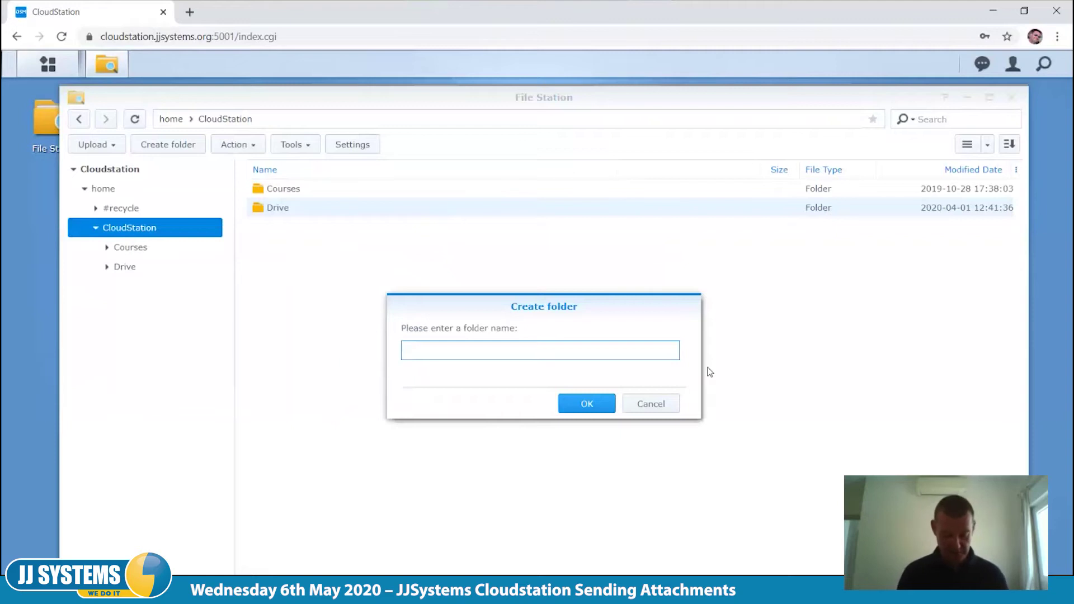
type("Temp")
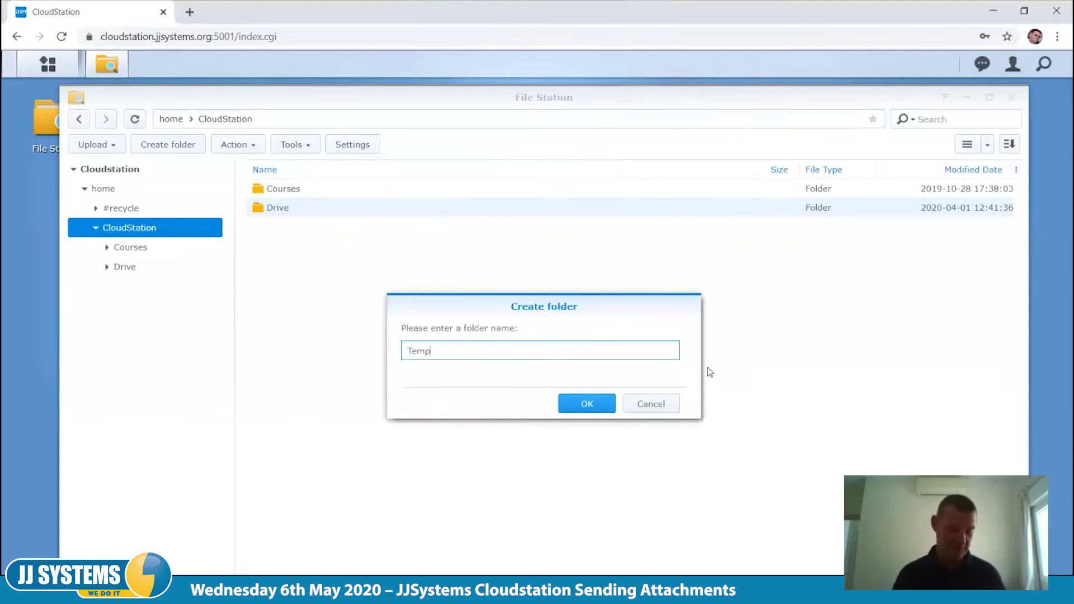
type("2")
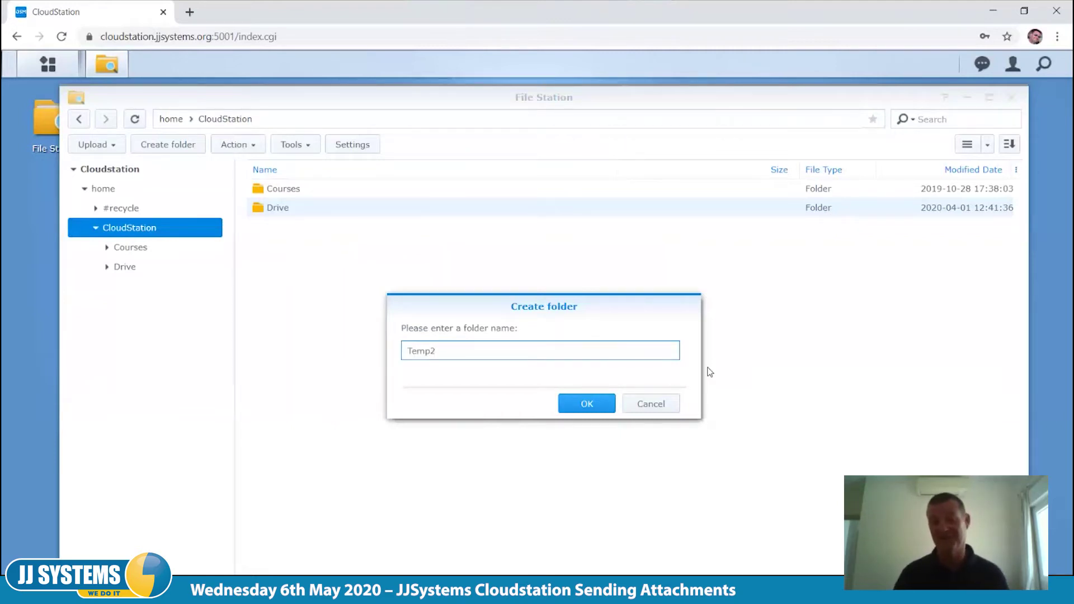
key("Return")
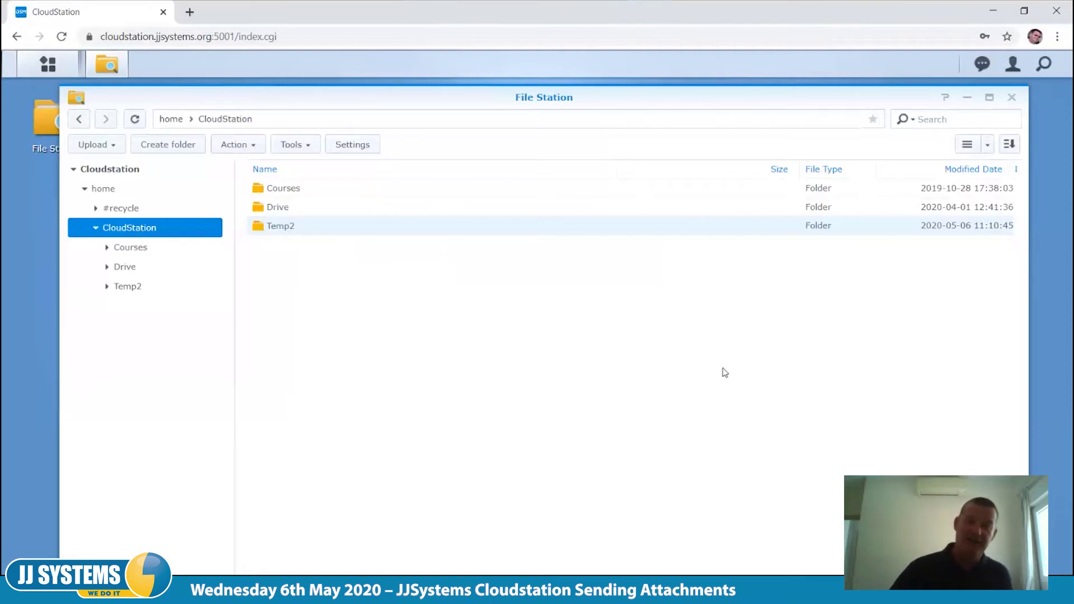
Open the new Temp2 folder
double_click(272, 226)
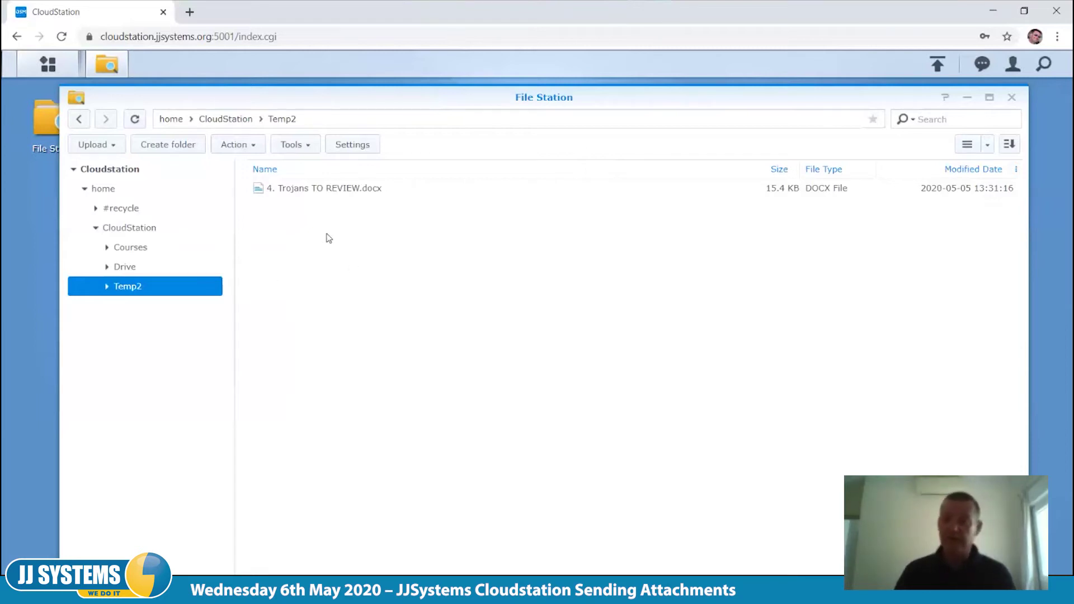
Upload 3. Password Protection READY TO POST.docx into Temp2 using Upload - Skip
right_click(312, 255)
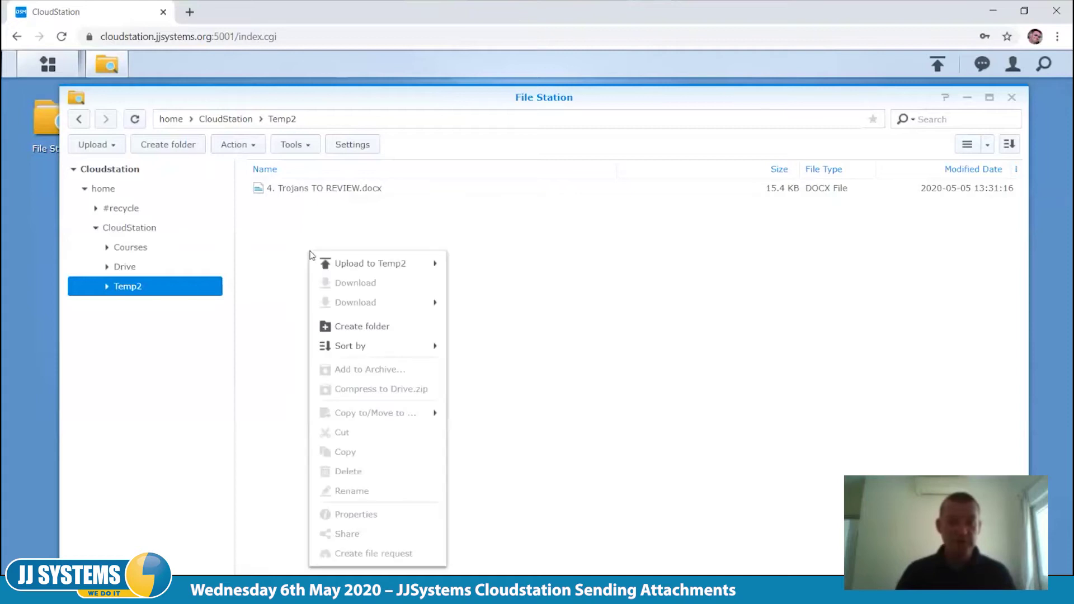
mouse_move(354, 270)
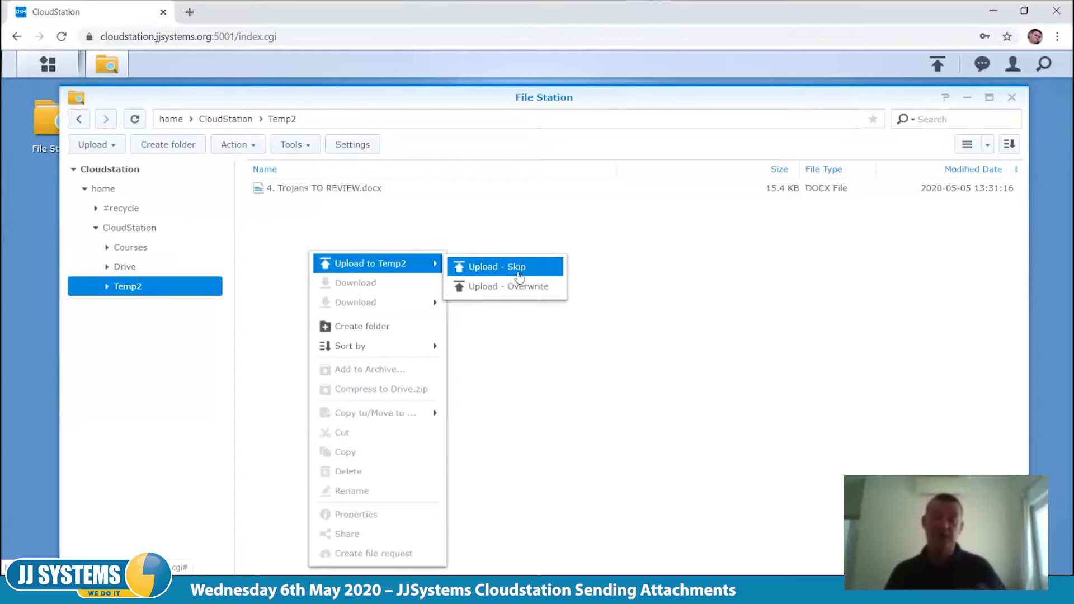
left_click(518, 275)
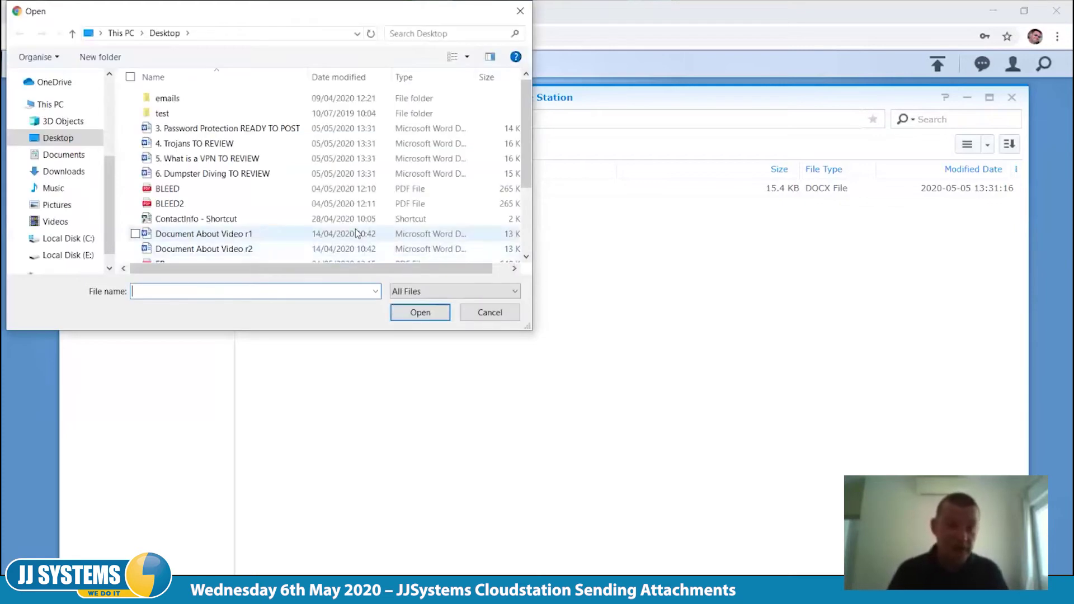
left_click(238, 129)
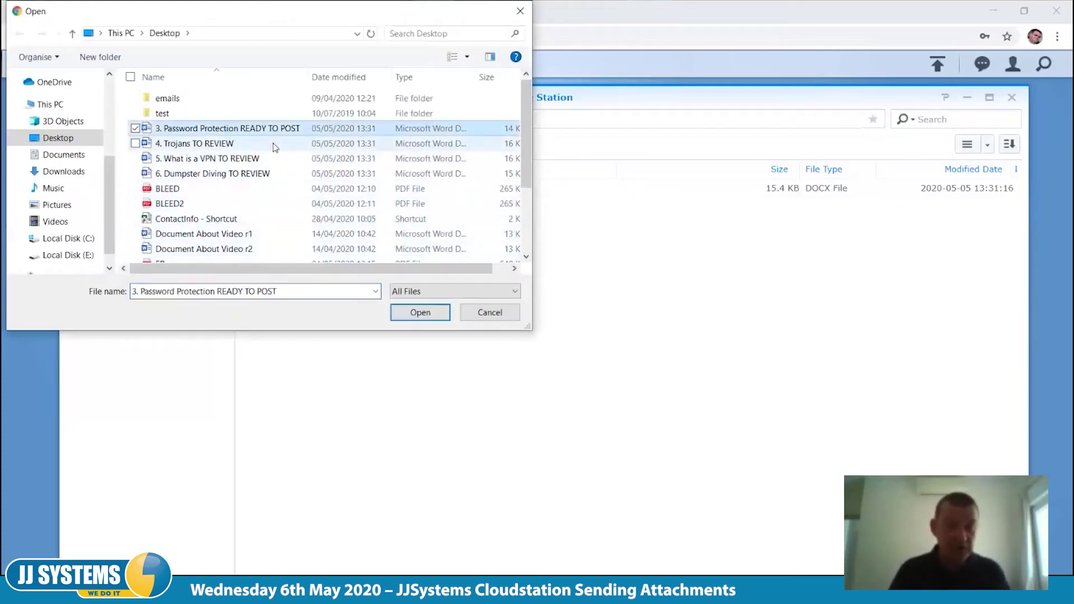
left_click(429, 314)
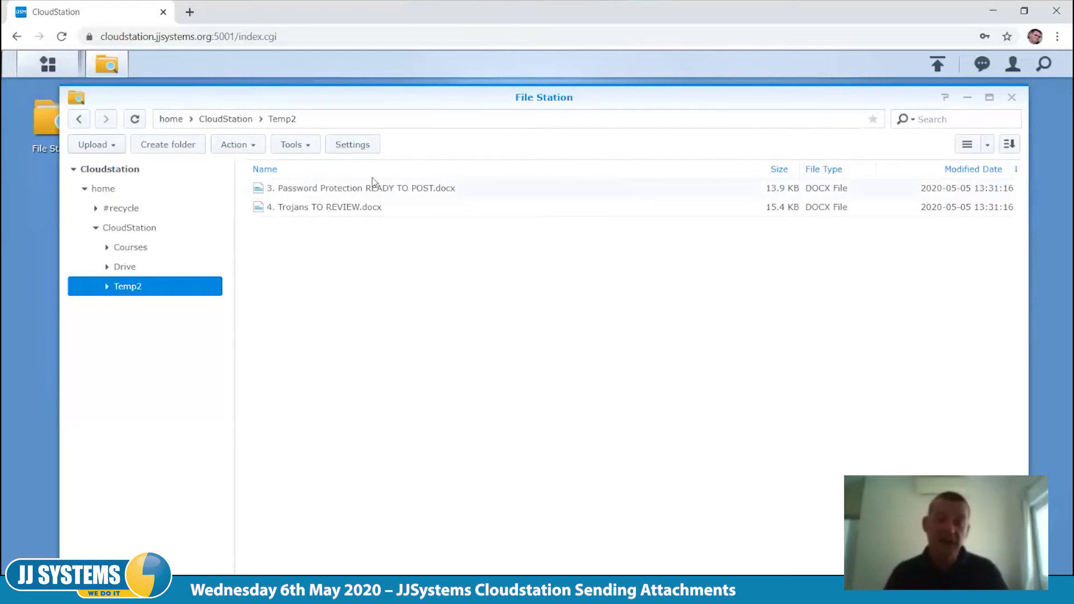
Reopen Temp2 and share 3. Password Protection READY TO POST.docx as a link
right_click(351, 189)
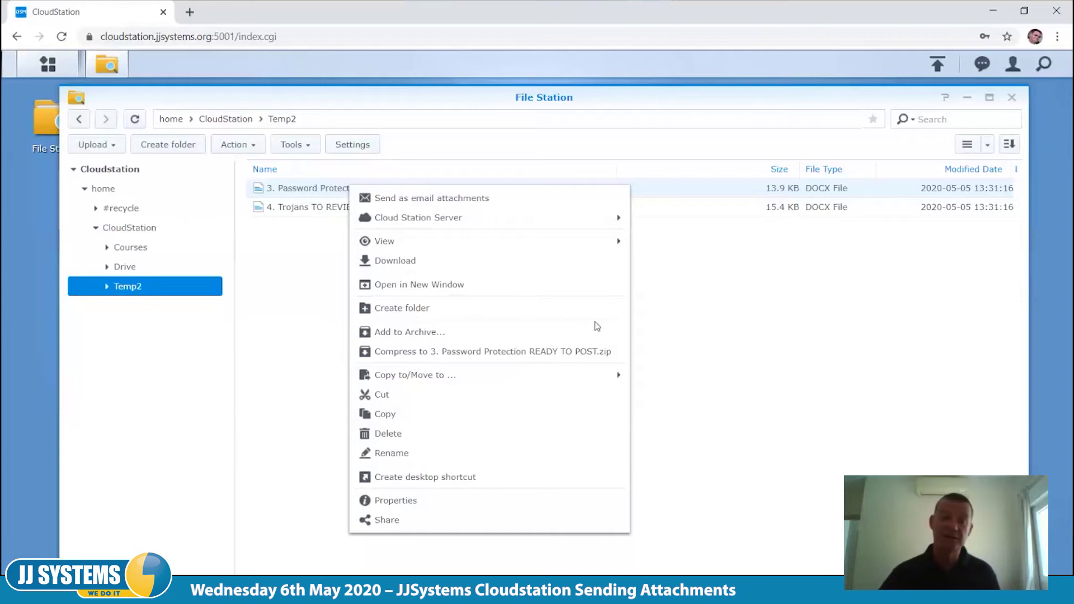
left_click(273, 328)
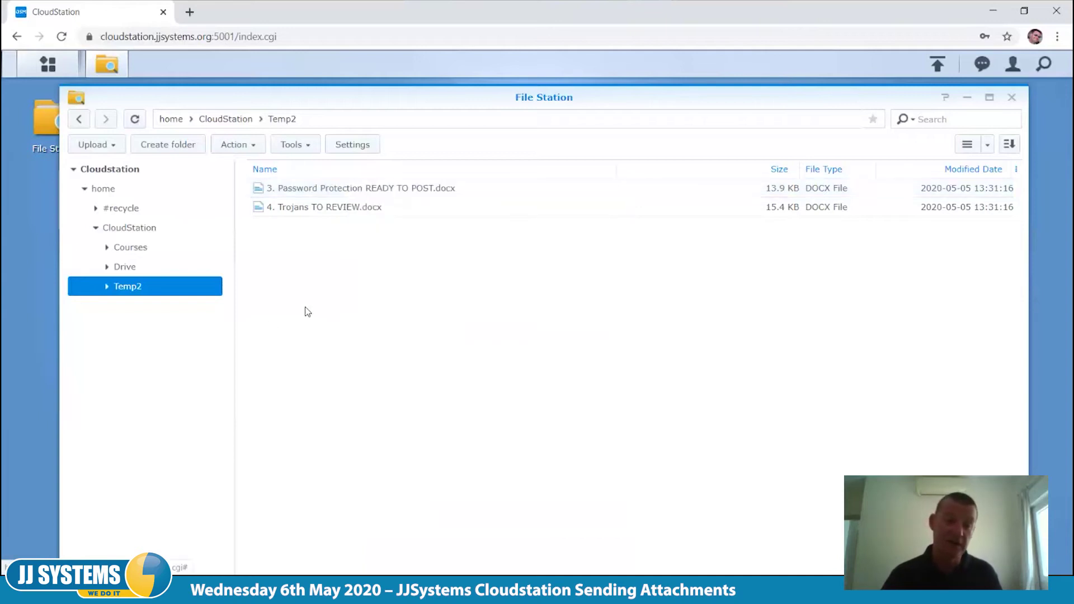
left_click(225, 119)
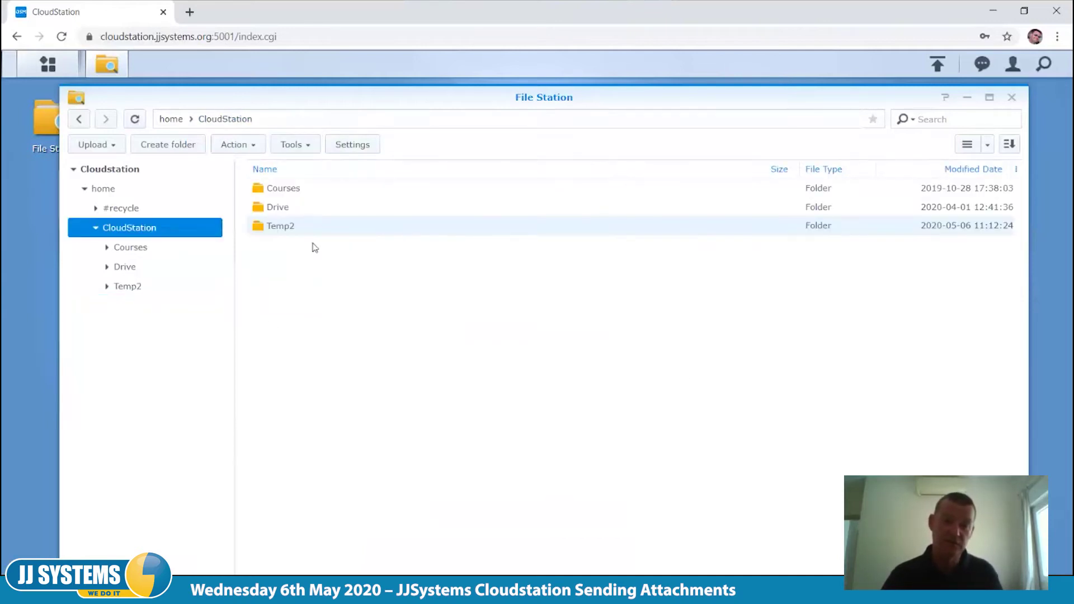
right_click(270, 228)
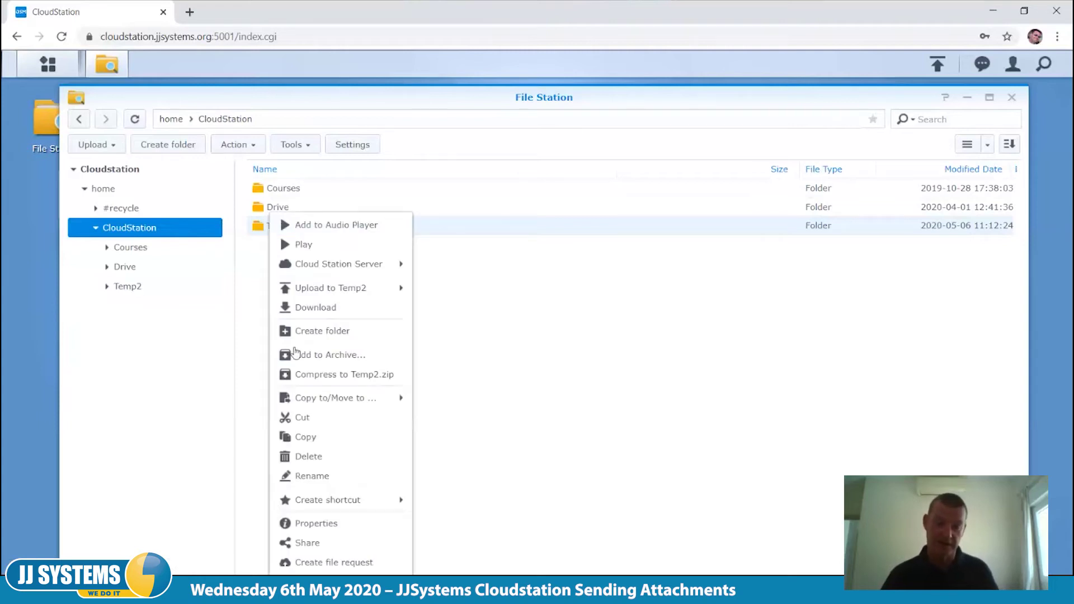
left_click(528, 319)
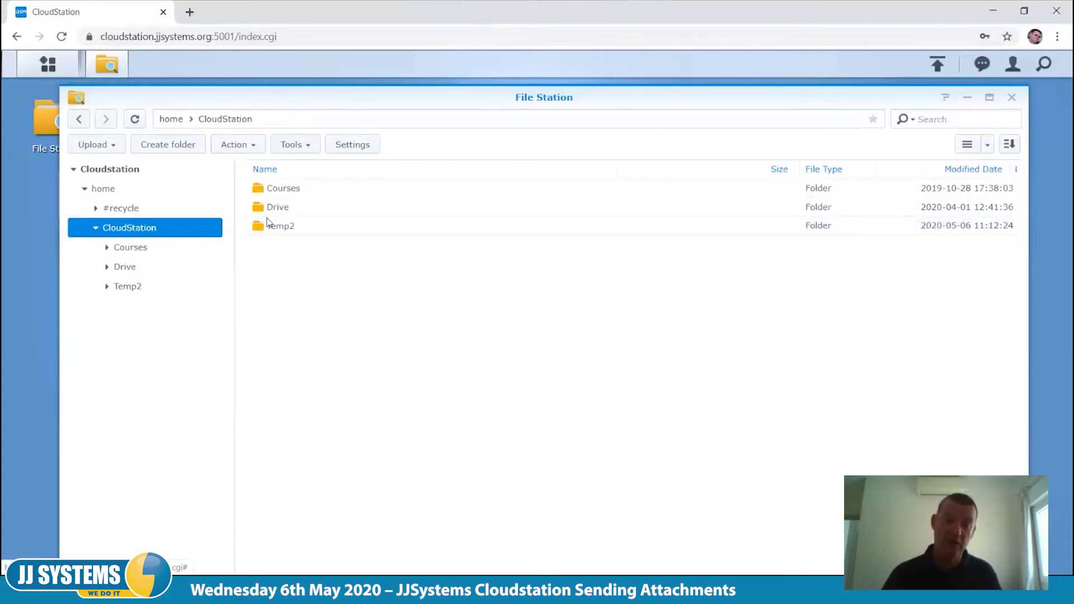
double_click(274, 225)
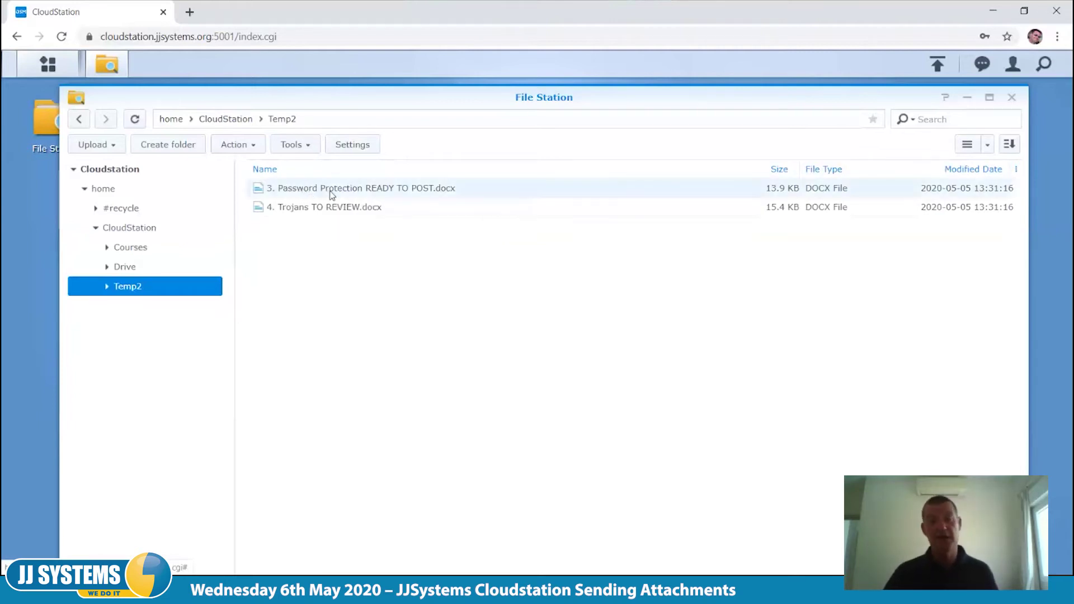
right_click(331, 193)
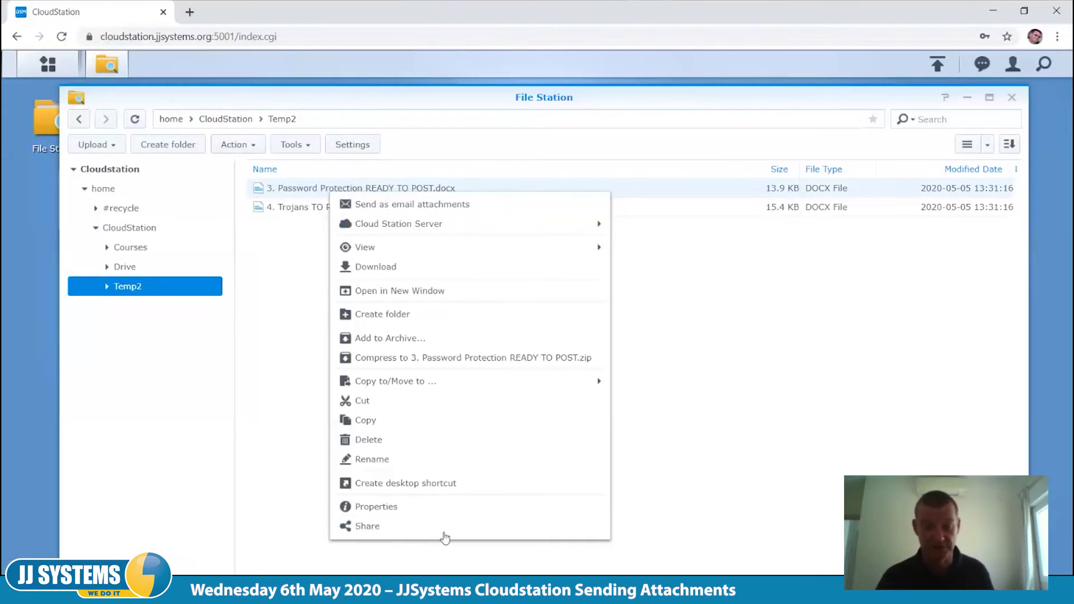
left_click(368, 526)
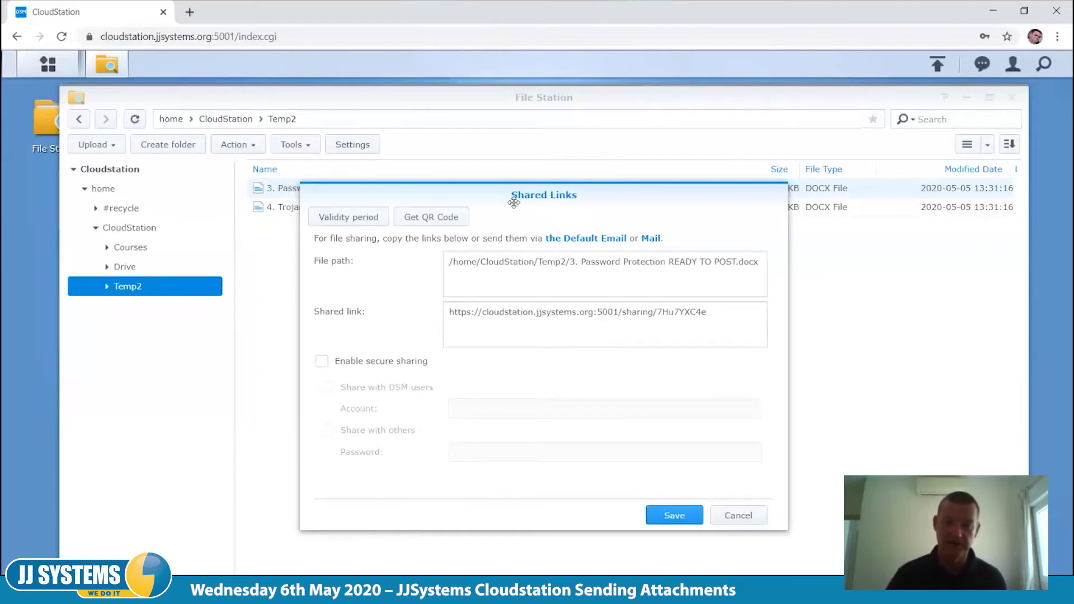
Enable secure sharing on the link with Share with others via password
left_click_drag(513, 203, 512, 112)
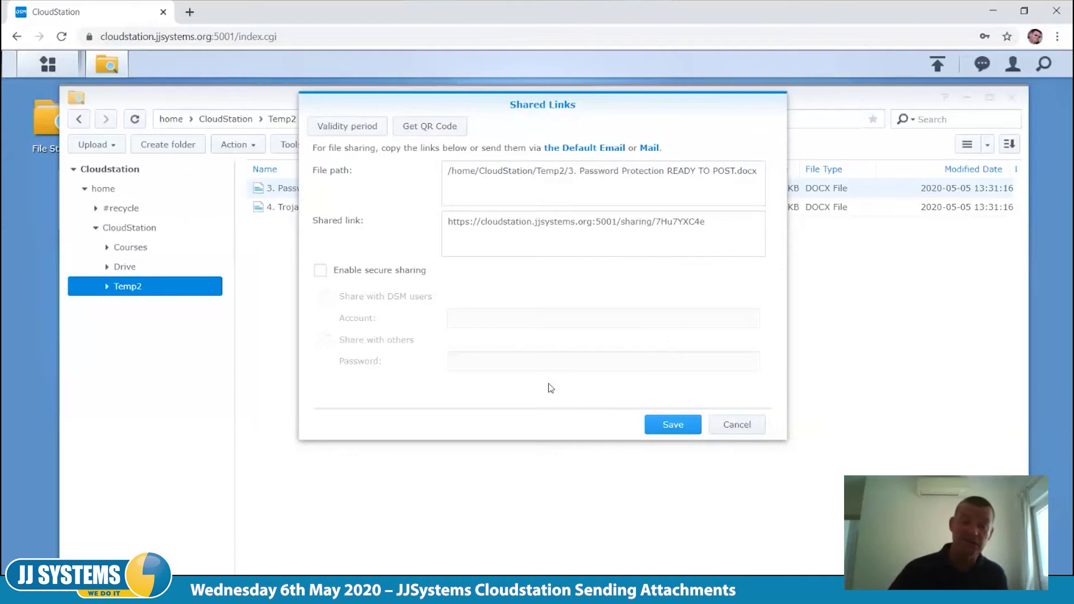
left_click(322, 272)
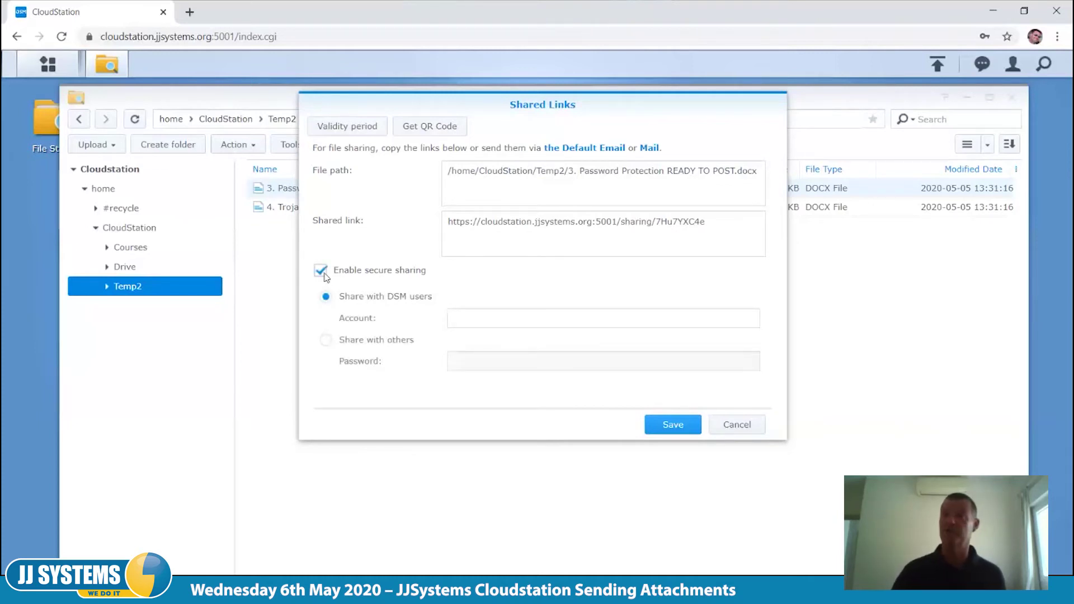
left_click(330, 345)
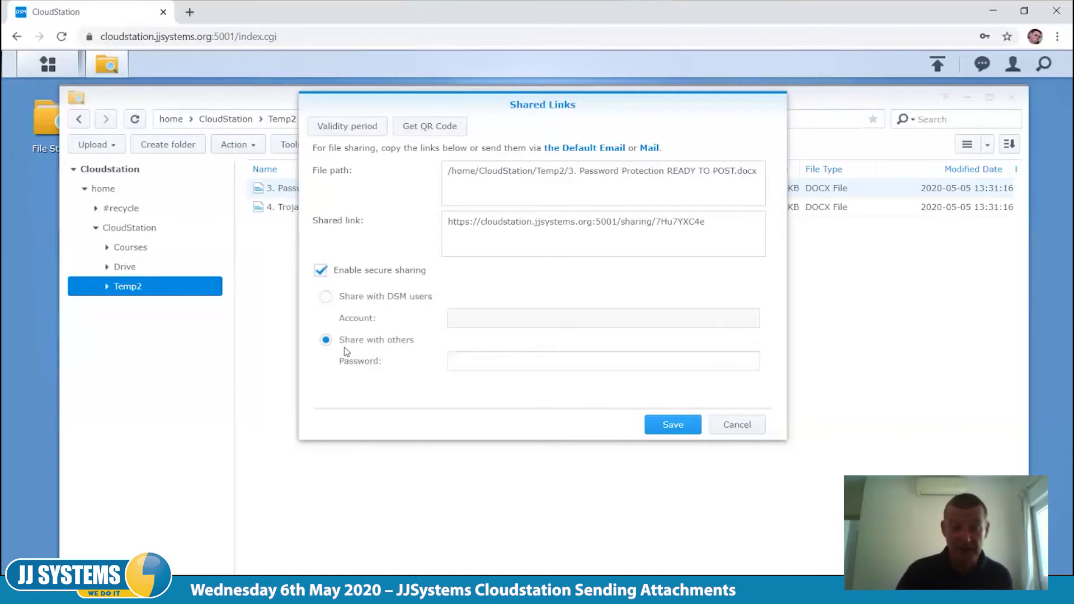
left_click(485, 366)
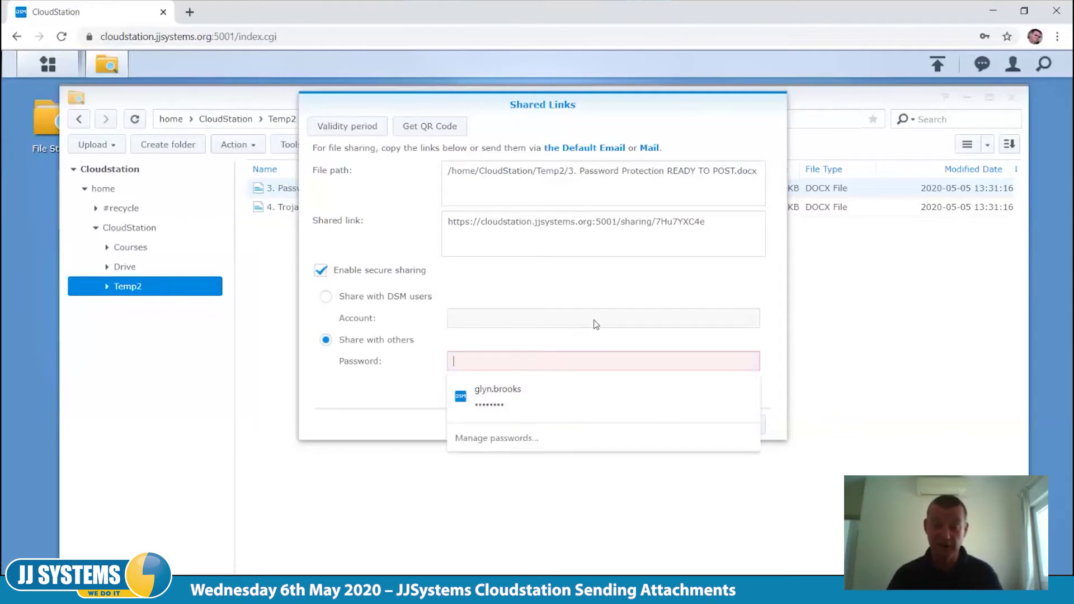
left_click(463, 341)
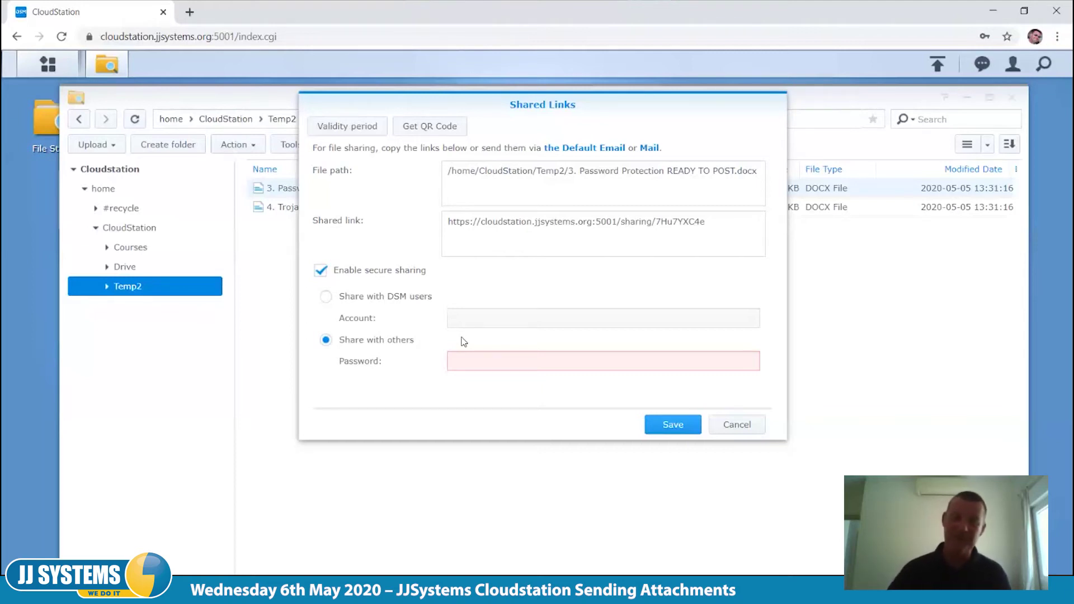
Enter the link password in the shared link's Password field
left_click(471, 361)
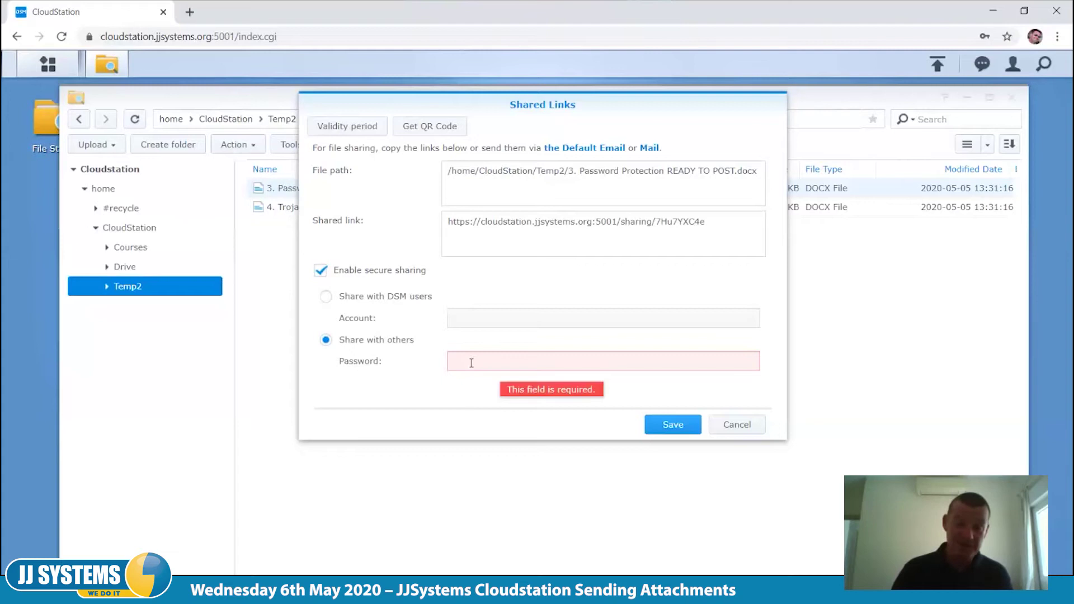
left_click(471, 362)
type("•••••••")
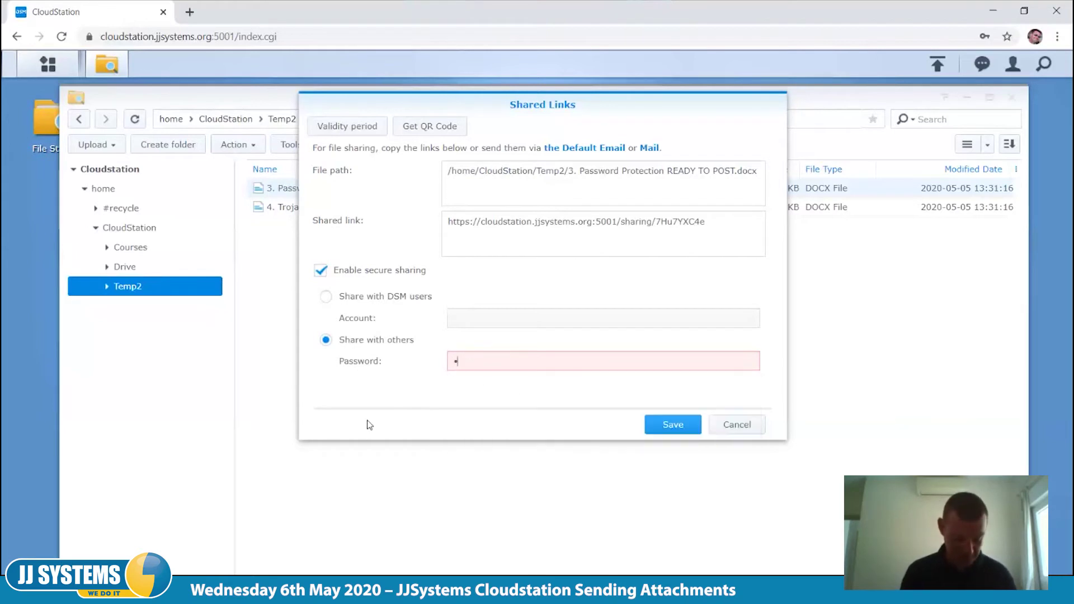
type("•")
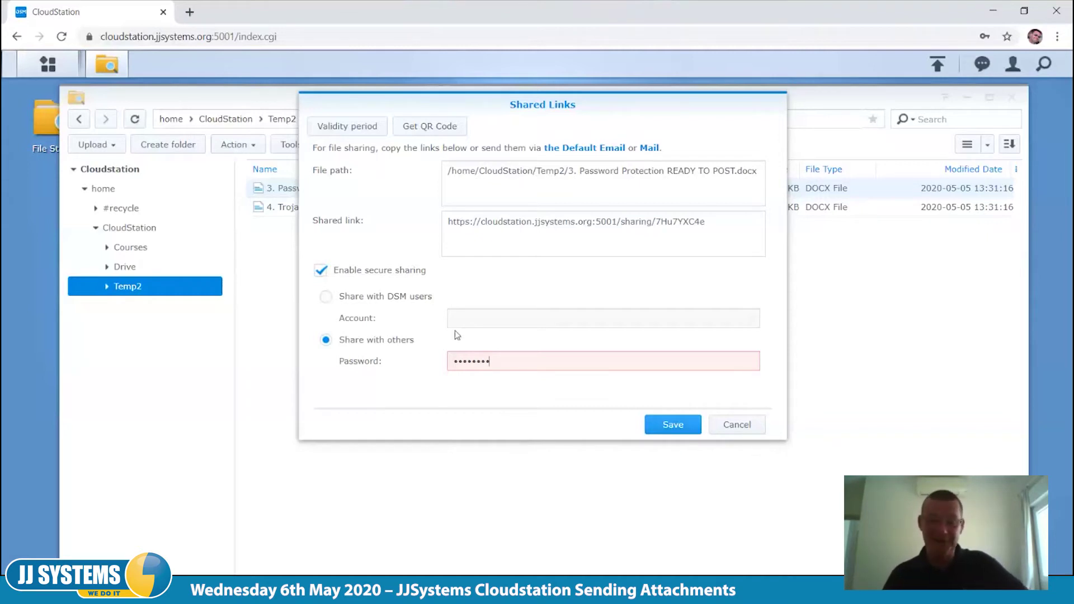
mouse_move(529, 365)
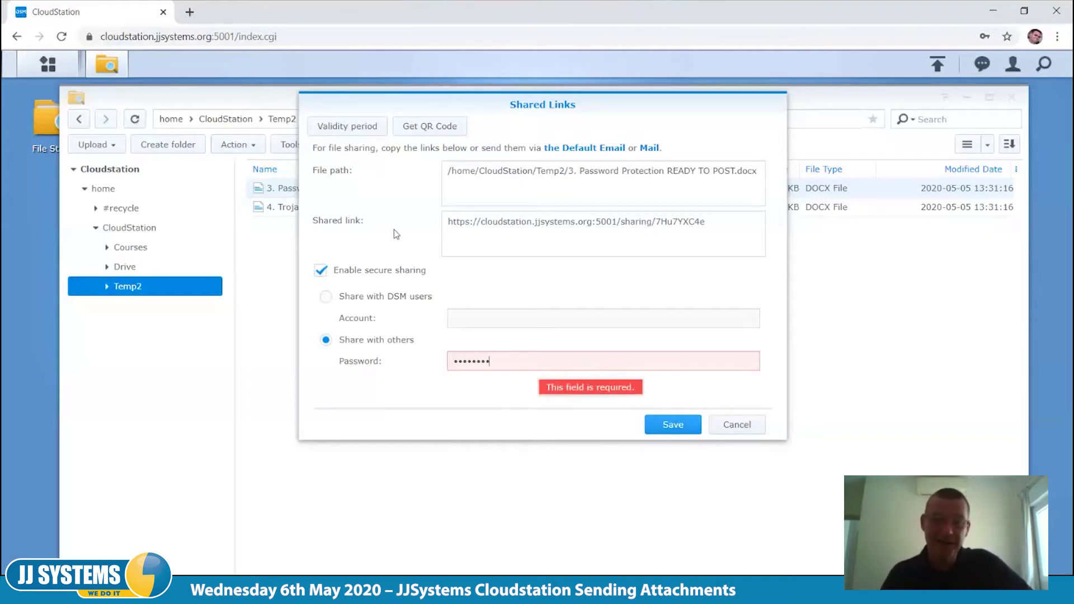
Open the Customize Validity Period dialog from the Shared Links window
left_click(335, 128)
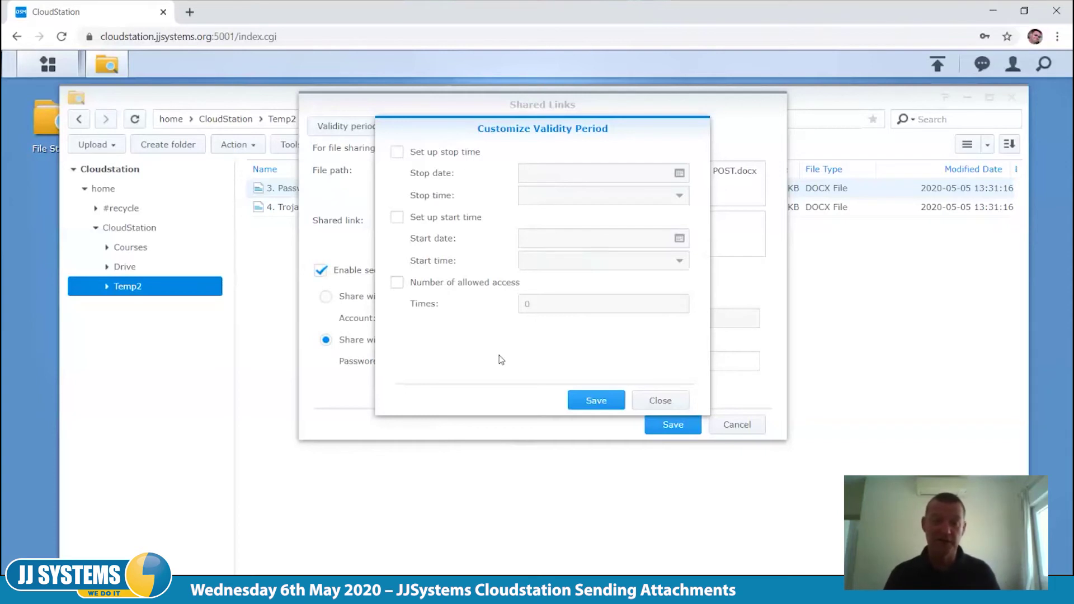
Set the link's stop time to 2020-05-08 at 19:00:00
left_click(397, 153)
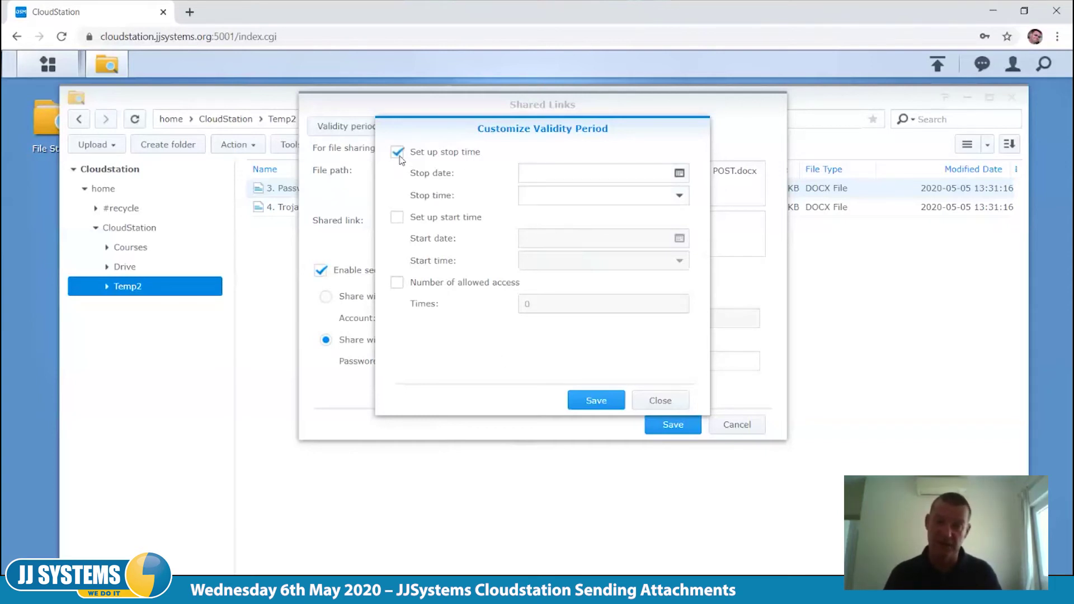
left_click(679, 174)
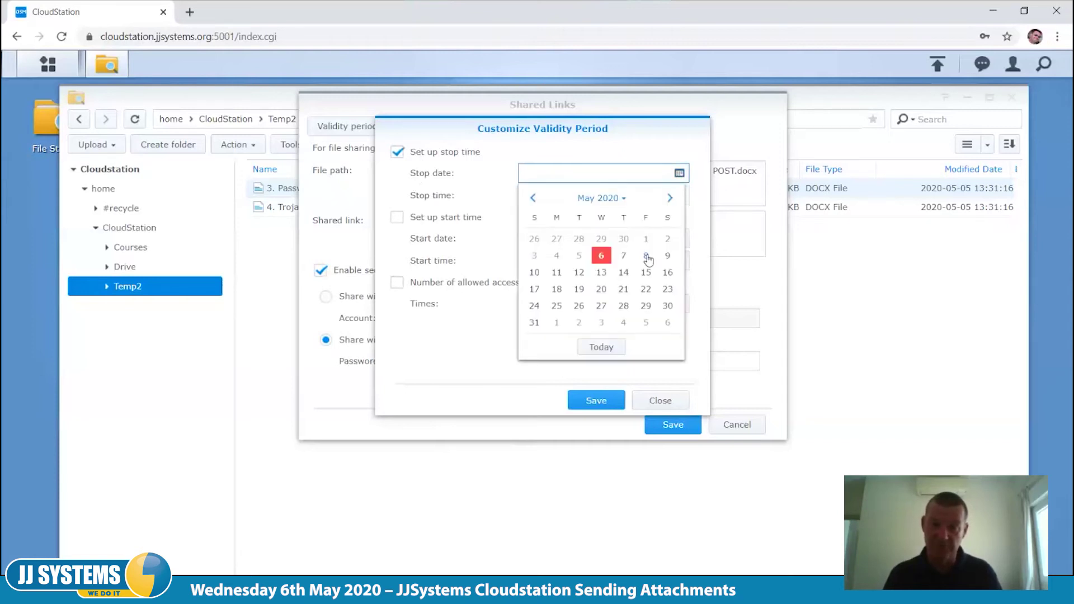
left_click(646, 256)
left_click(680, 196)
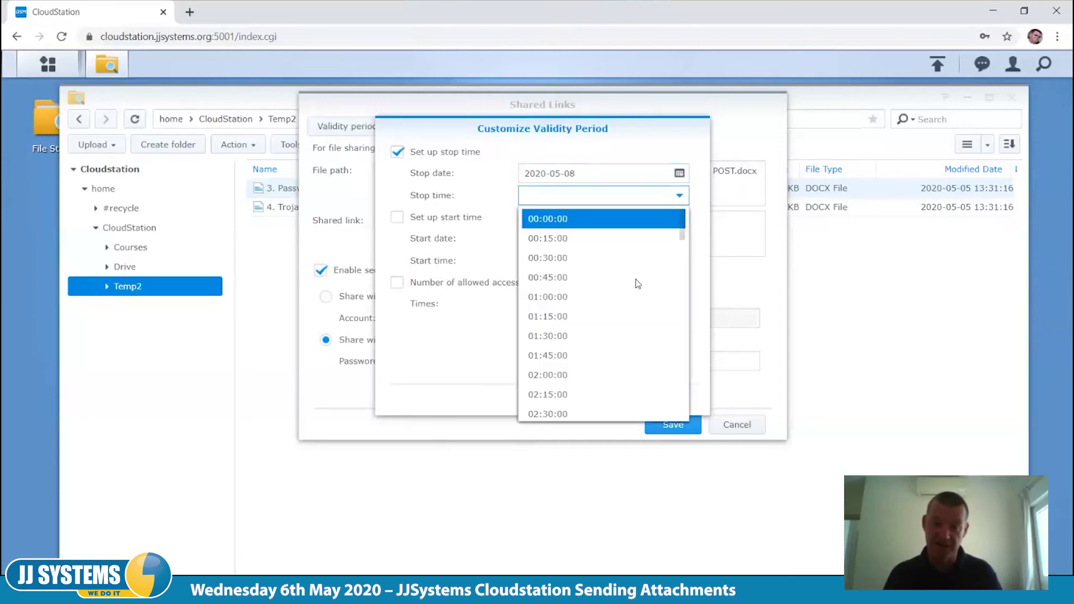
scroll(608, 347, "down", 20)
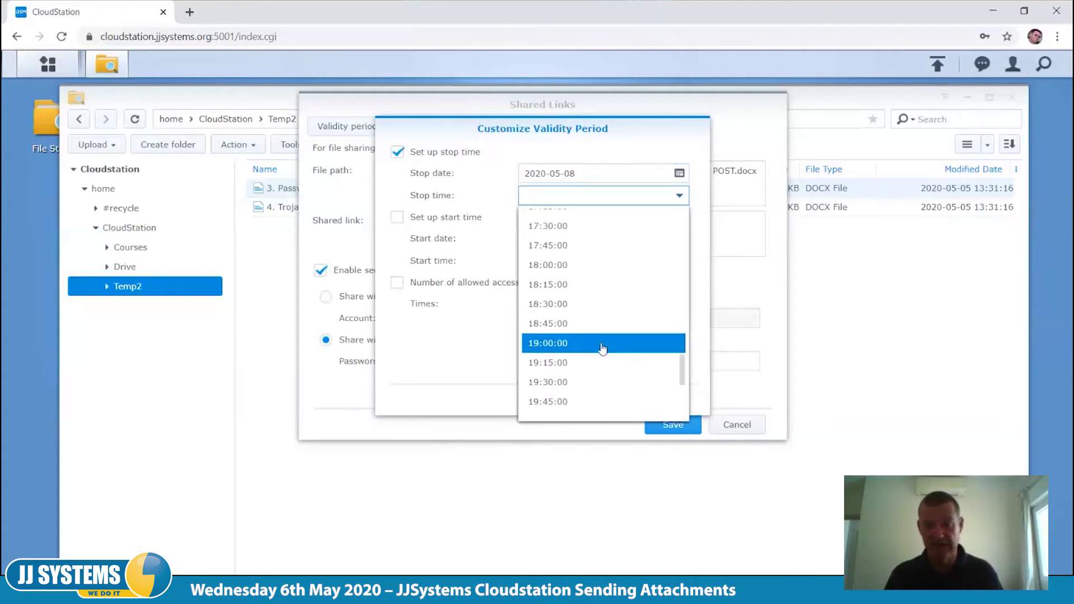
left_click(601, 345)
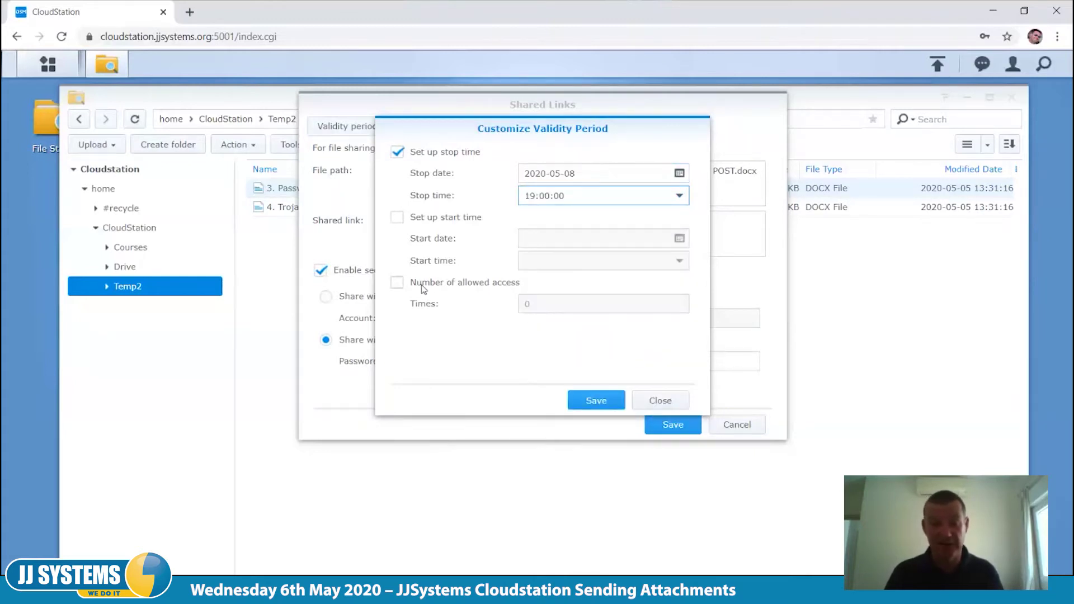
Limit link access to 1 time, save, and decline the browser's password prompt
left_click(397, 282)
left_click(554, 305)
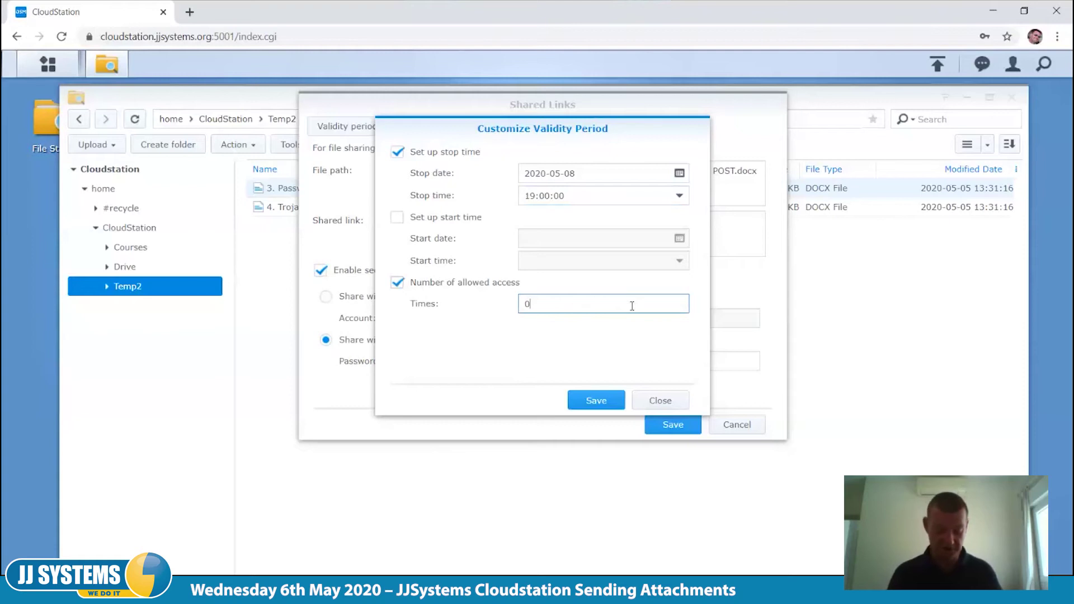
key("BackSpace")
type("1")
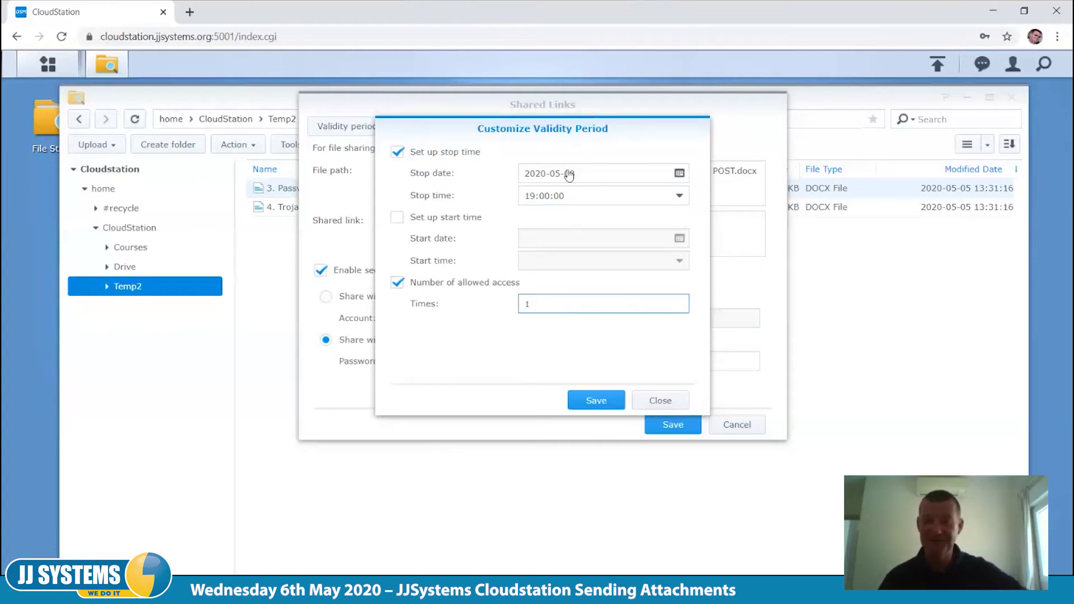
left_click(594, 400)
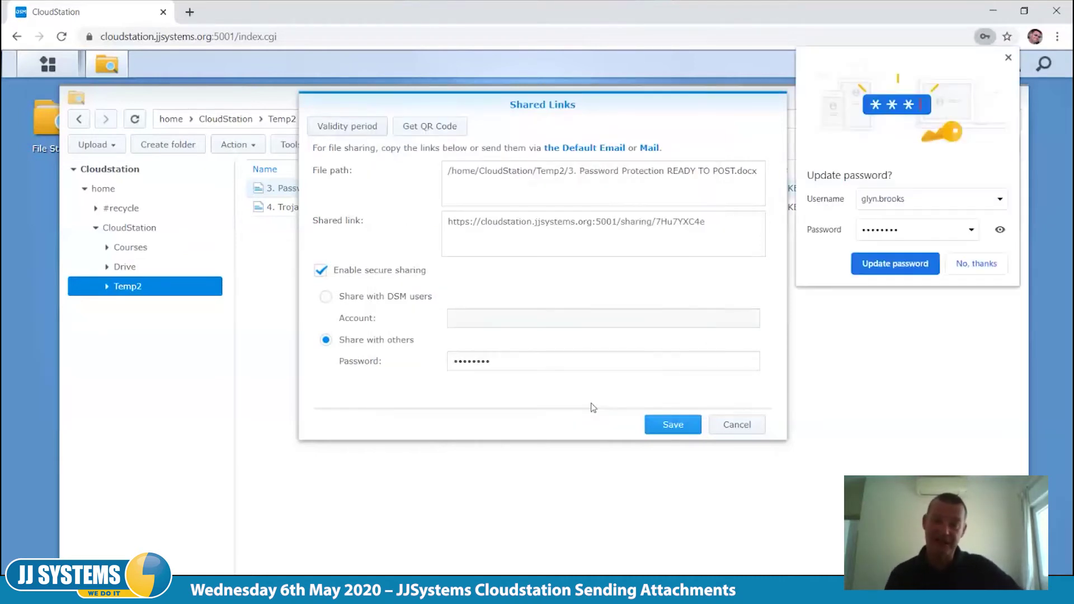
left_click(986, 271)
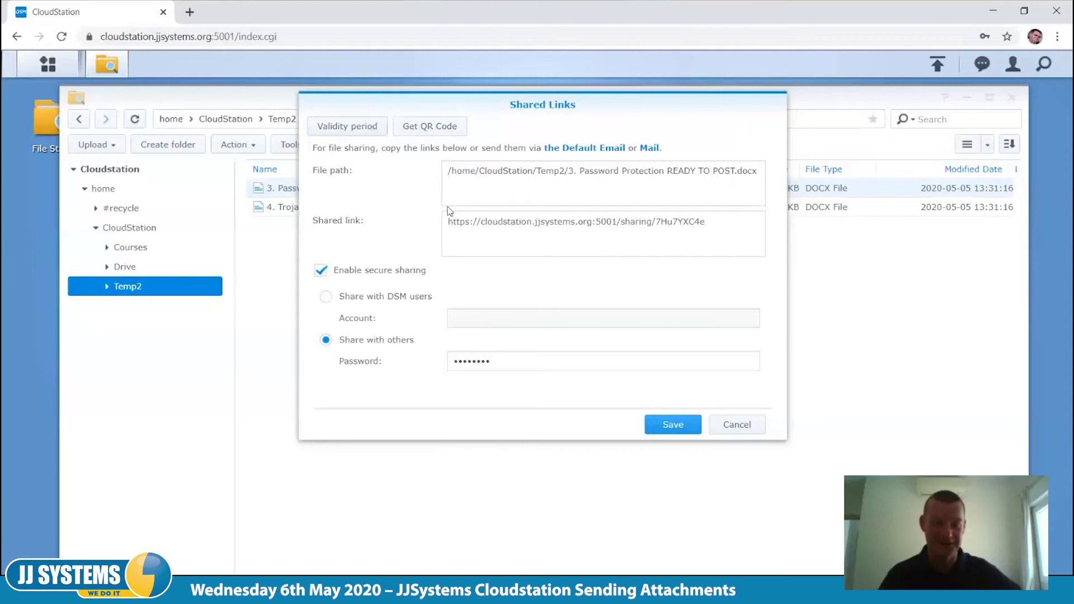
left_click(425, 129)
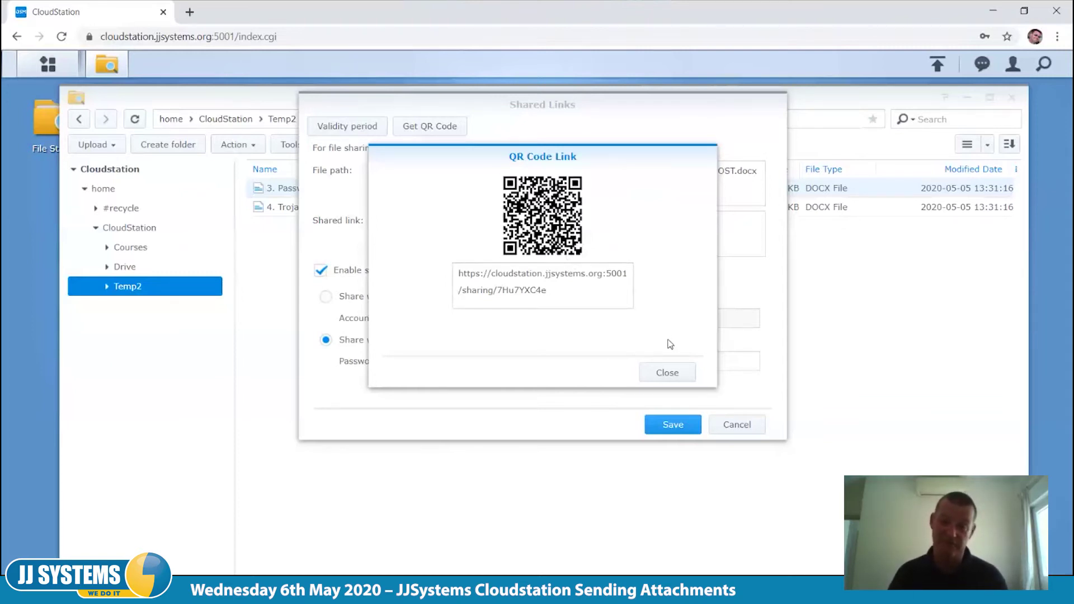
left_click(671, 375)
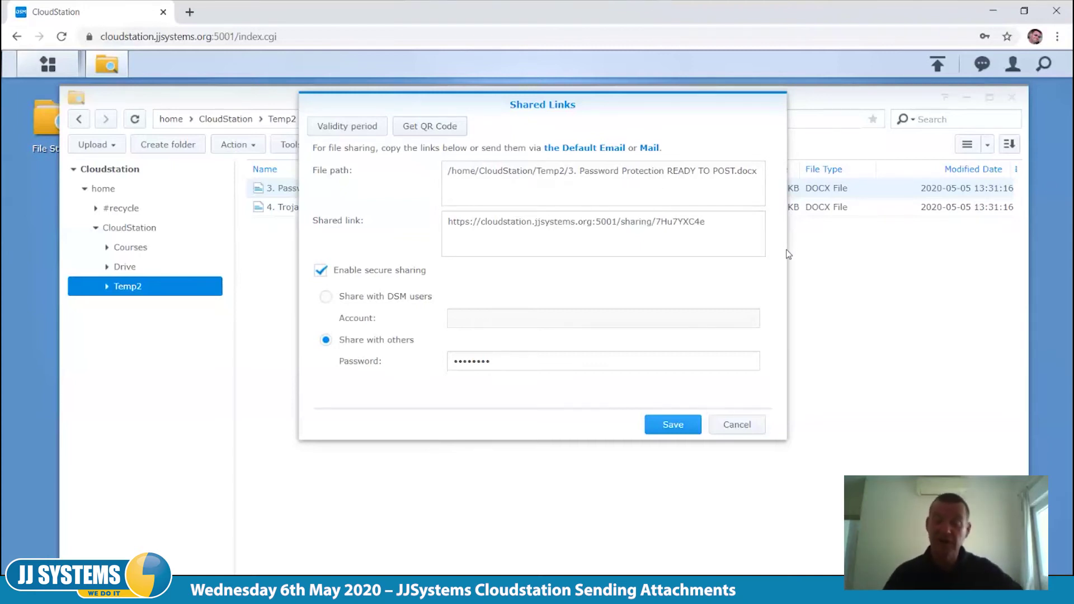
Save the Shared Links settings so the password-protected link is copied to the clipboard
left_click(673, 425)
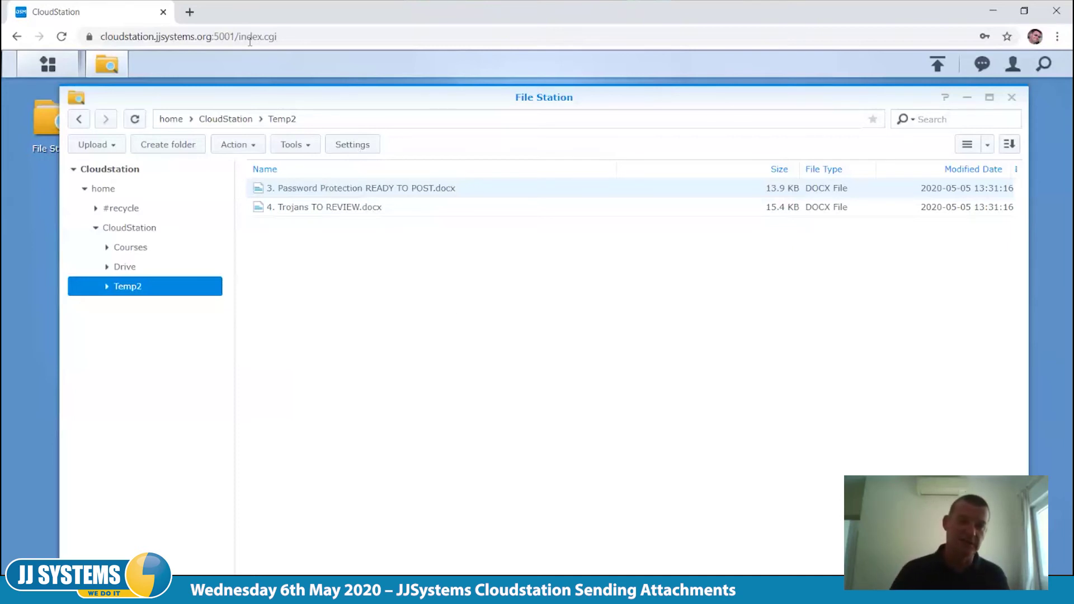
Load the copied shared link in a new Chrome tab
left_click(190, 12)
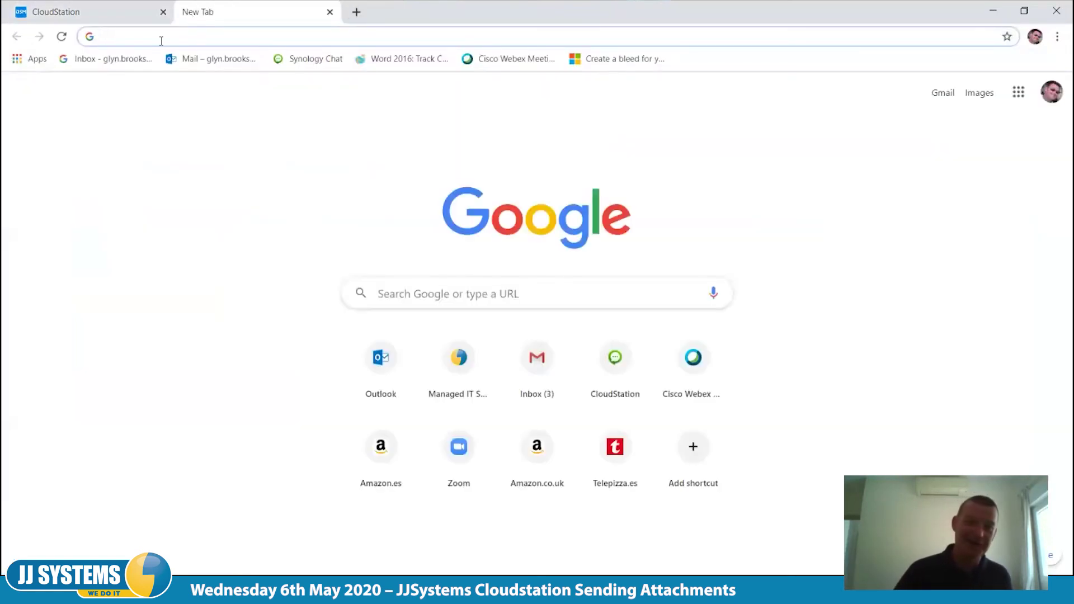
right_click(278, 41)
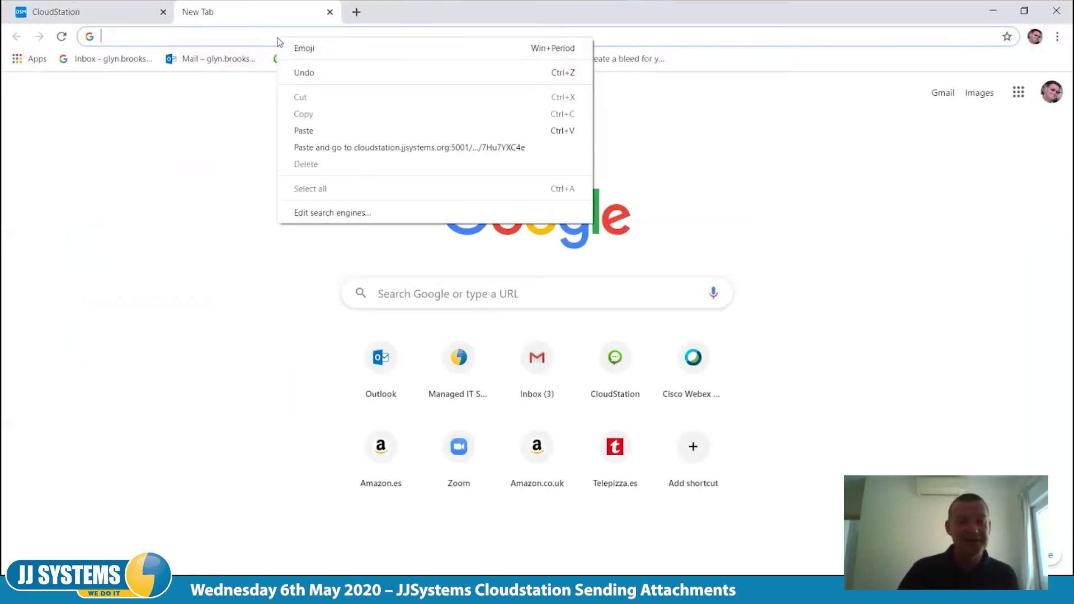
left_click(341, 148)
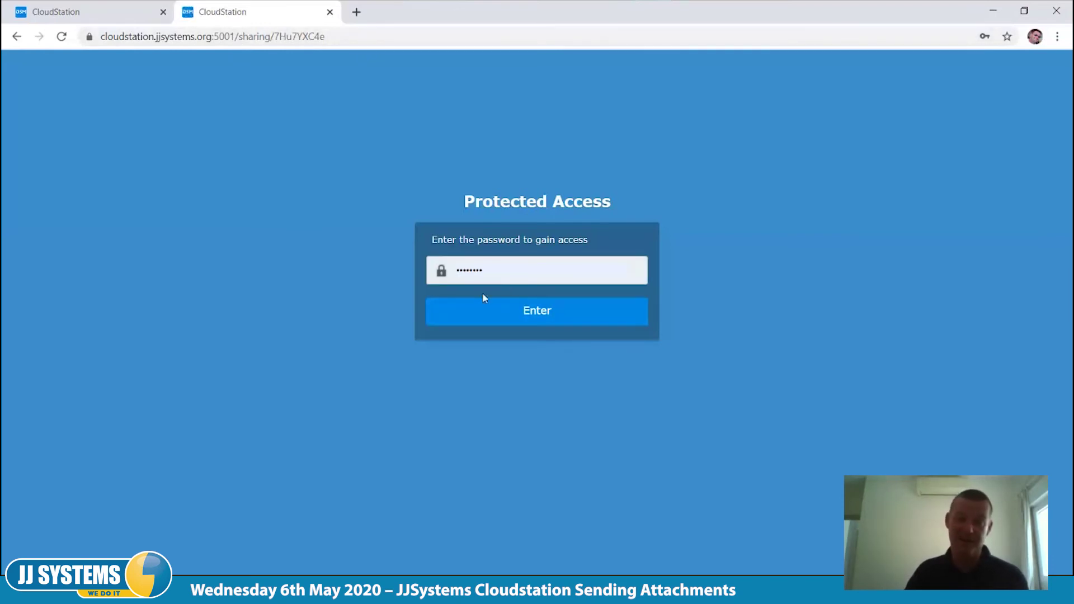
Replace the browser's autofilled password on the Protected Access page with the link's own password
left_click(496, 271)
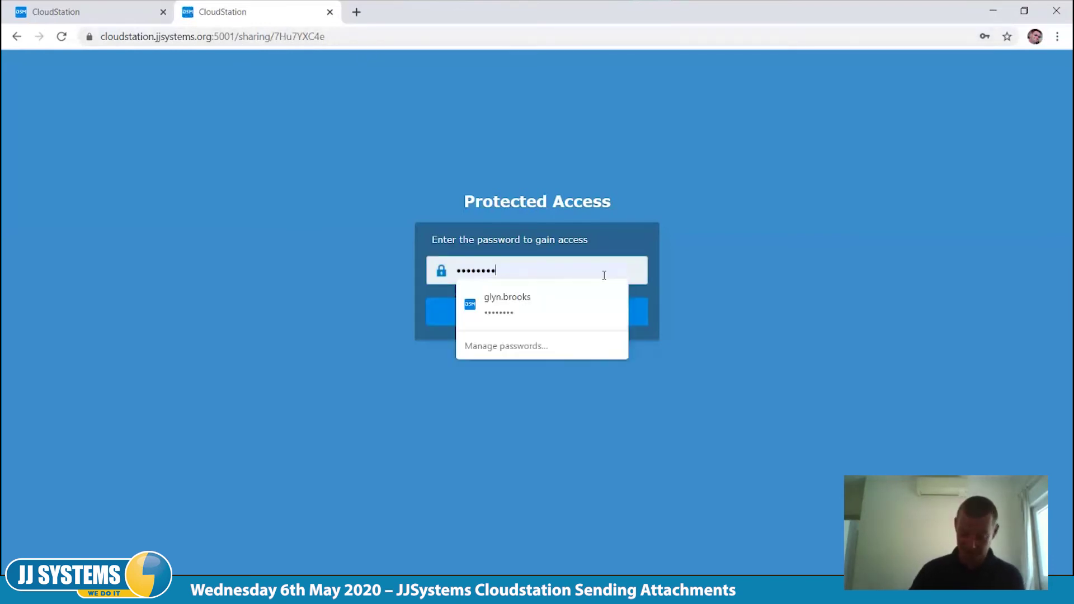
key("BackSpace")
key("BackSpace")
key("BackSpace")
key("BackSpace")
key("BackSpace")
key("BackSpace")
key("BackSpace")
key("BackSpace")
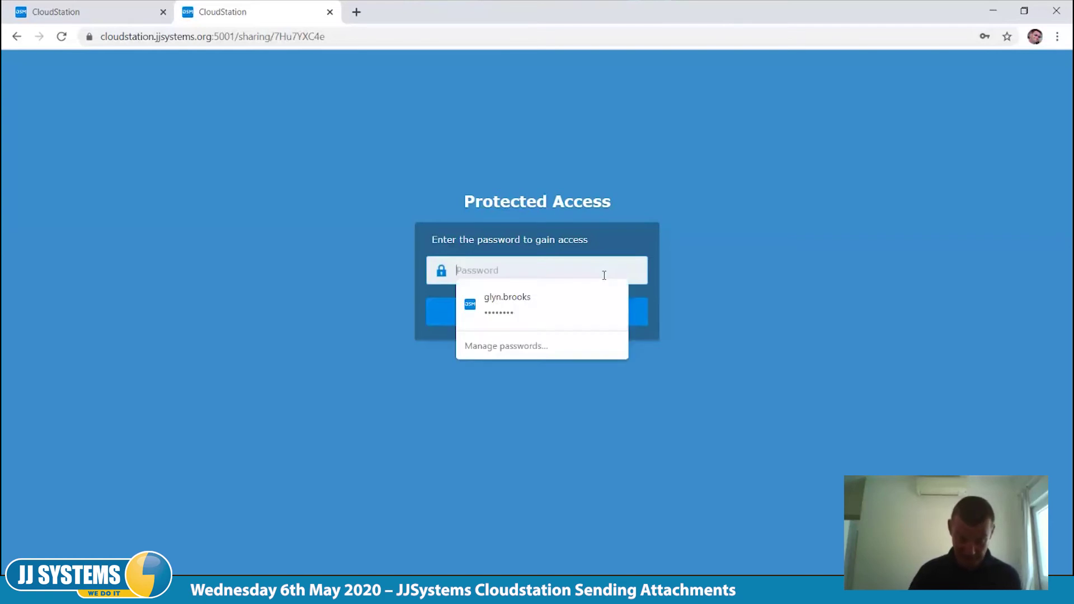
type("•••••••")
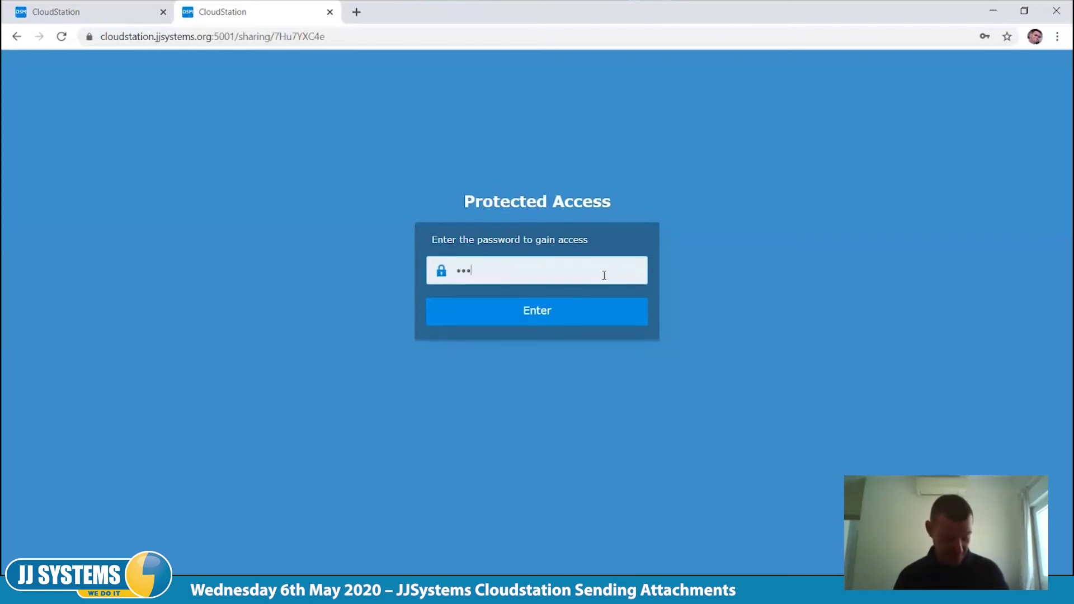
type("•")
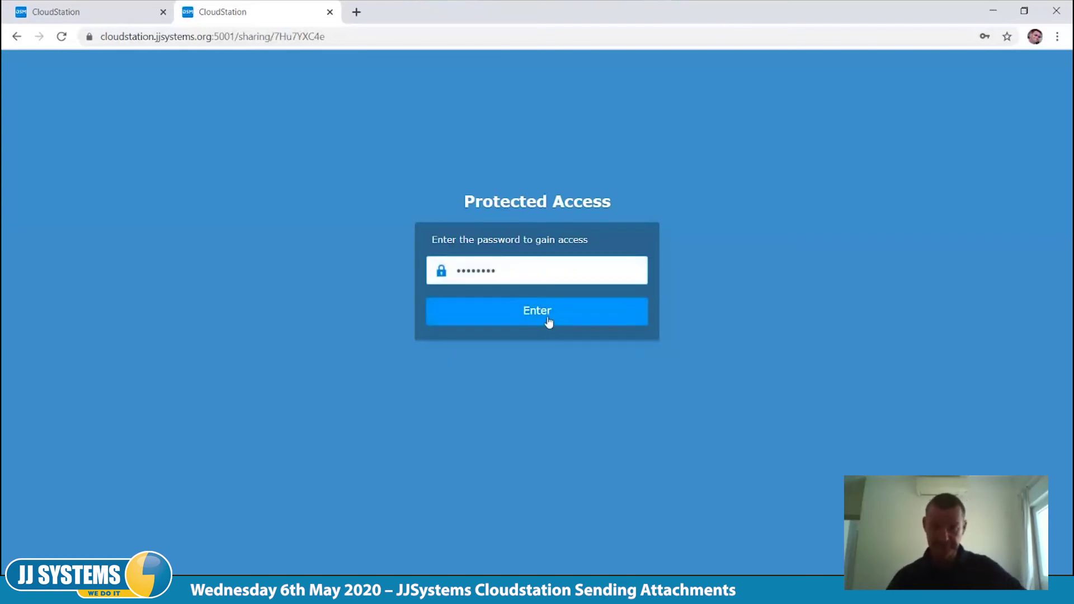
Submit the password and download 3. Password Protection READY TO POST.docx
left_click(548, 319)
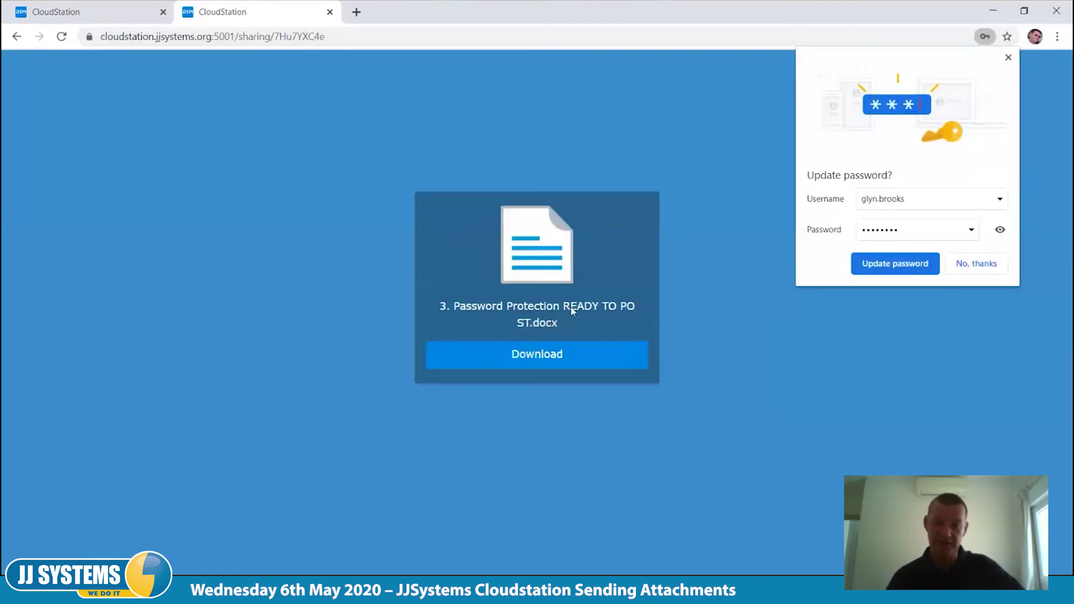
left_click(538, 364)
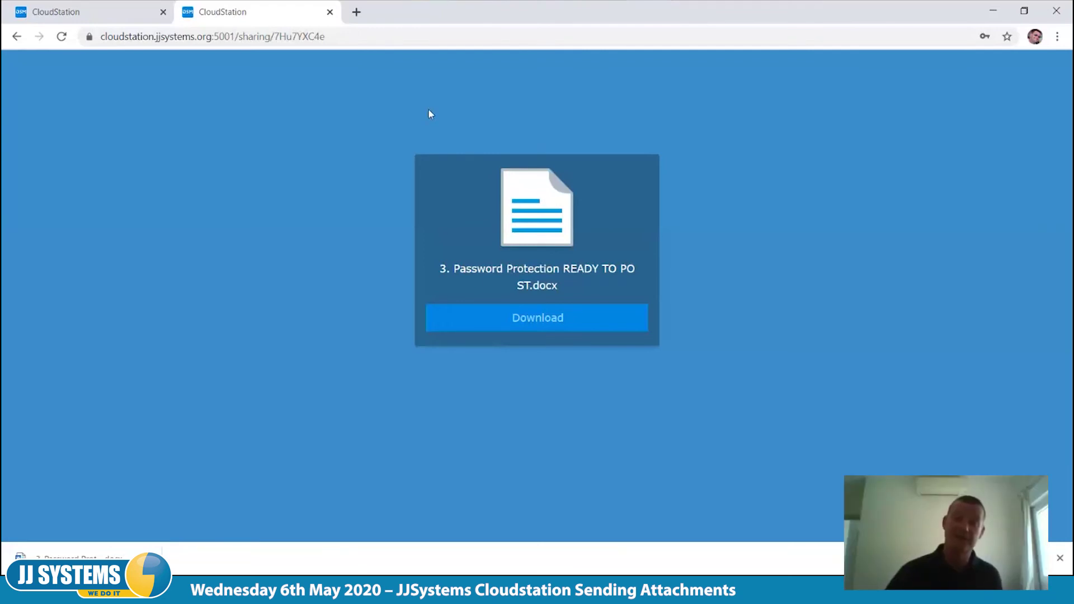
Close the shared-file tab and dismiss Chrome's download bar
left_click(330, 12)
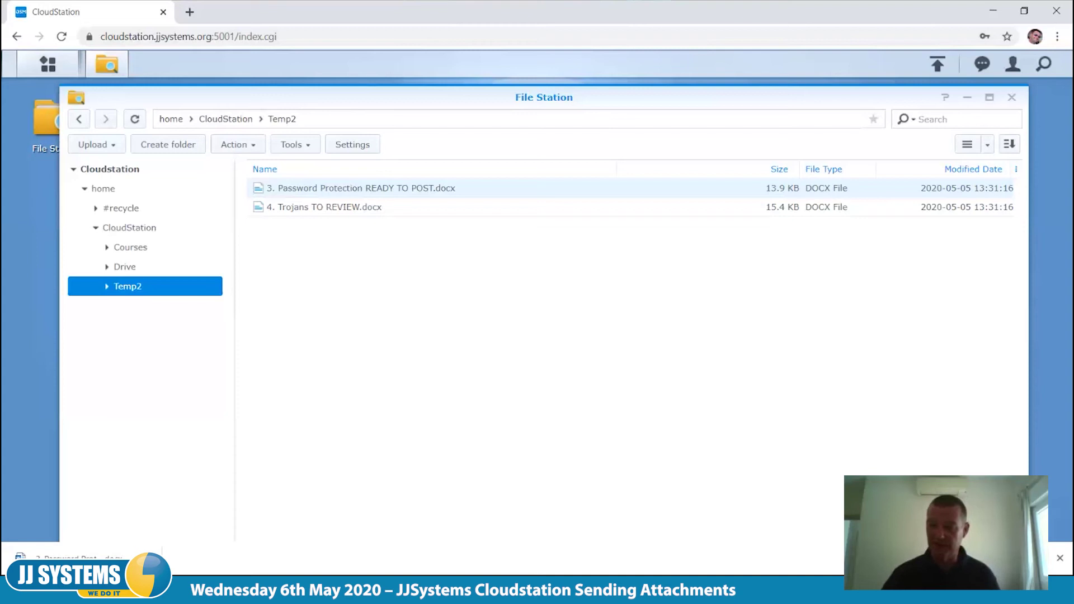
left_click(1060, 558)
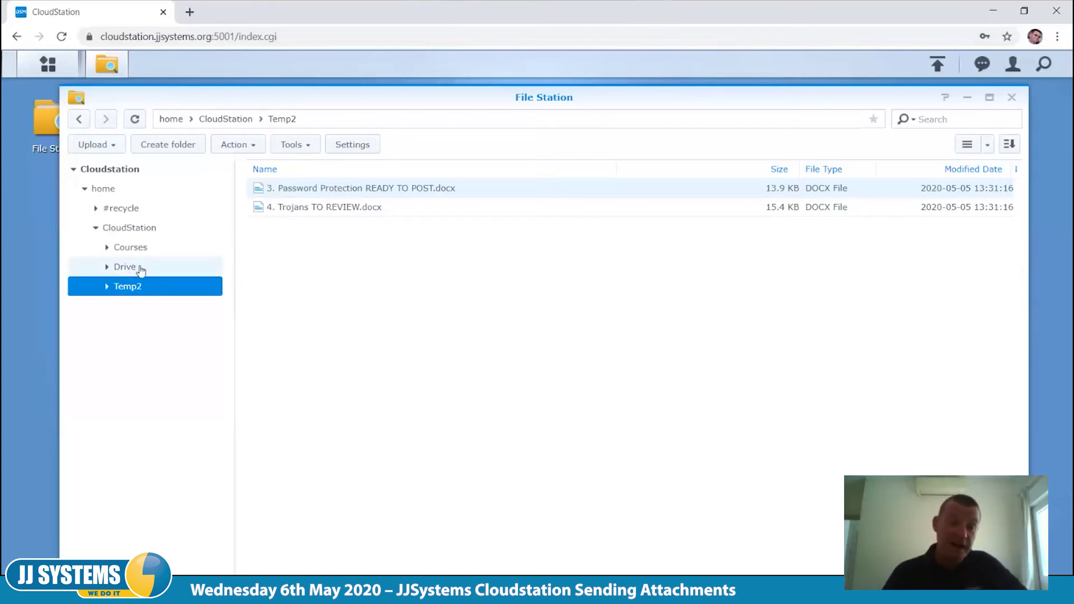
Go back to the CloudStation folder and start a new folder named External
left_click(230, 119)
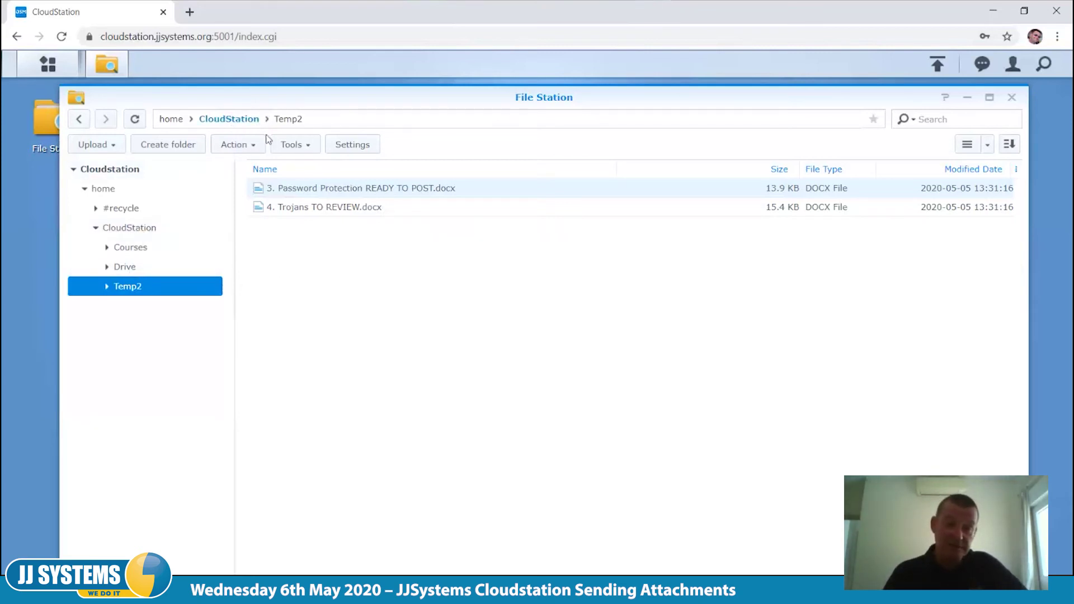
right_click(287, 271)
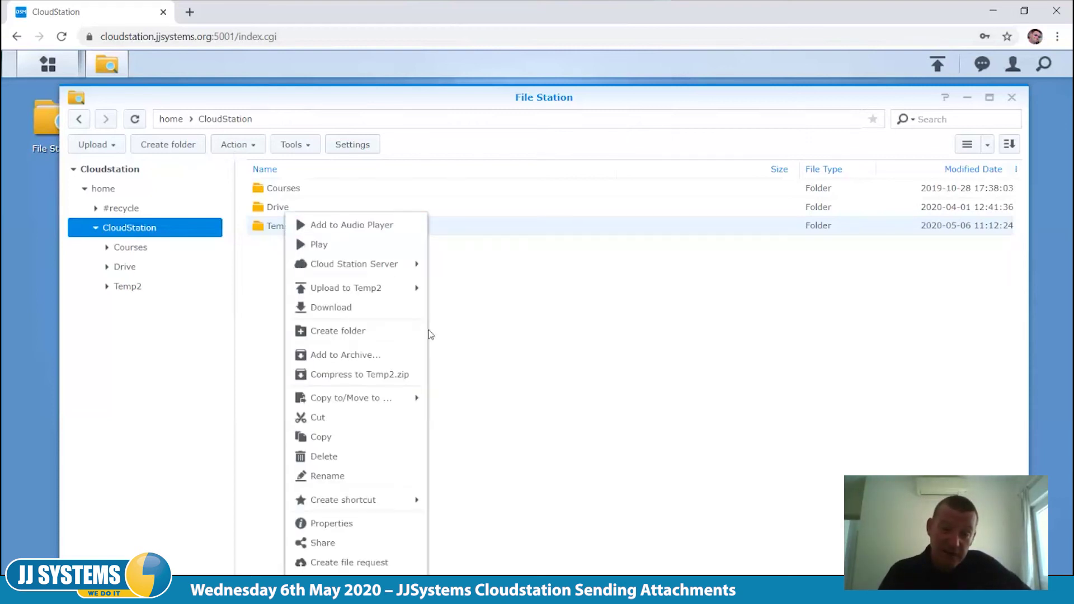
left_click(394, 332)
type("O")
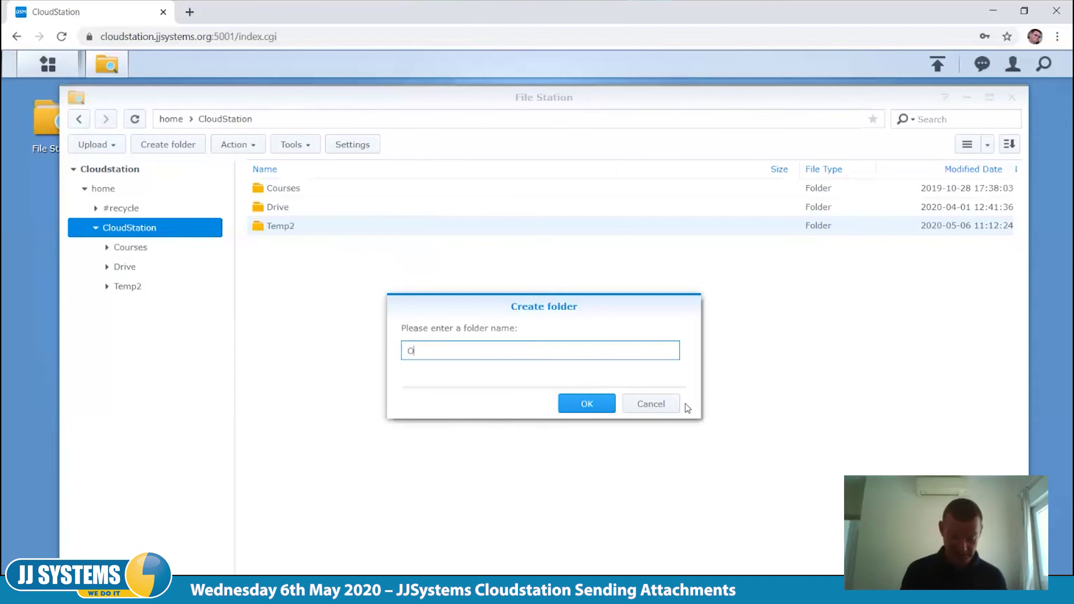
key("BackSpace")
type("Ext")
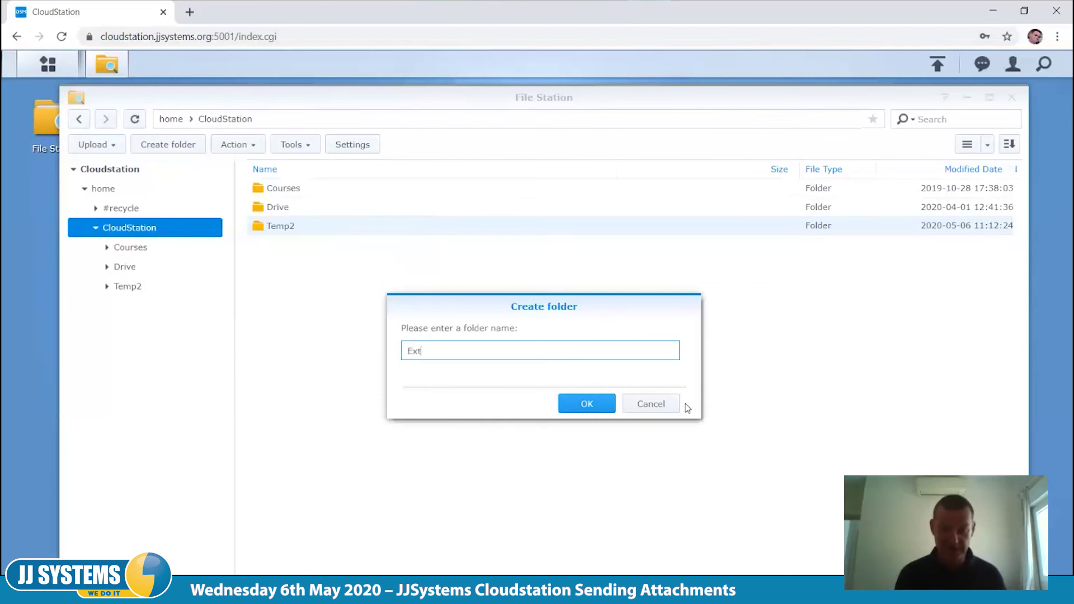
type("ernal S")
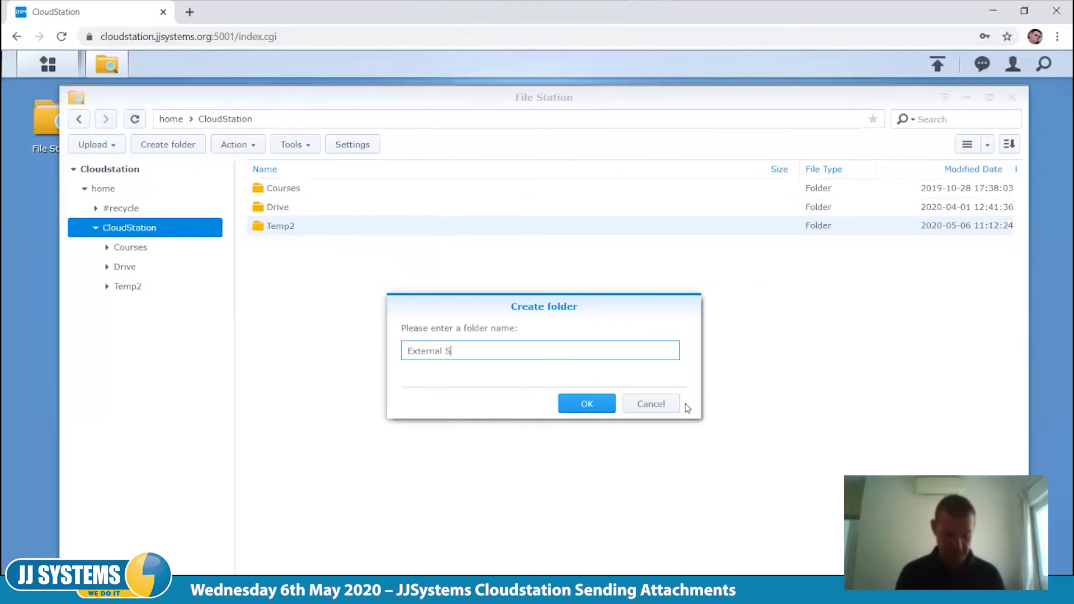
type("to")
key("BackSpace")
key("BackSpace")
key("BackSpace")
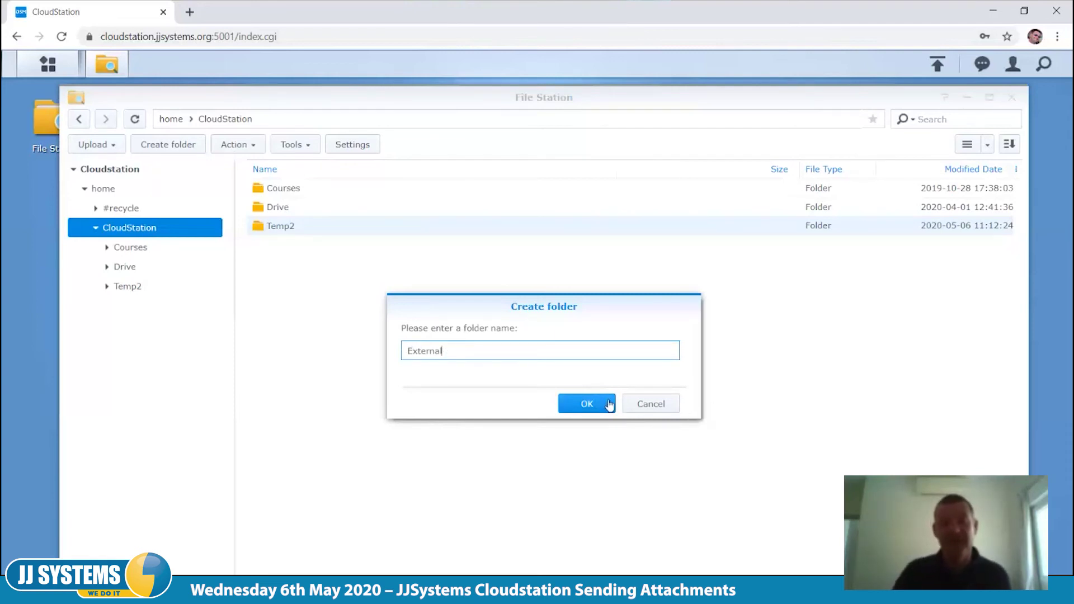
Create the External folder, then open and cancel its Shared Links dialog
left_click(590, 407)
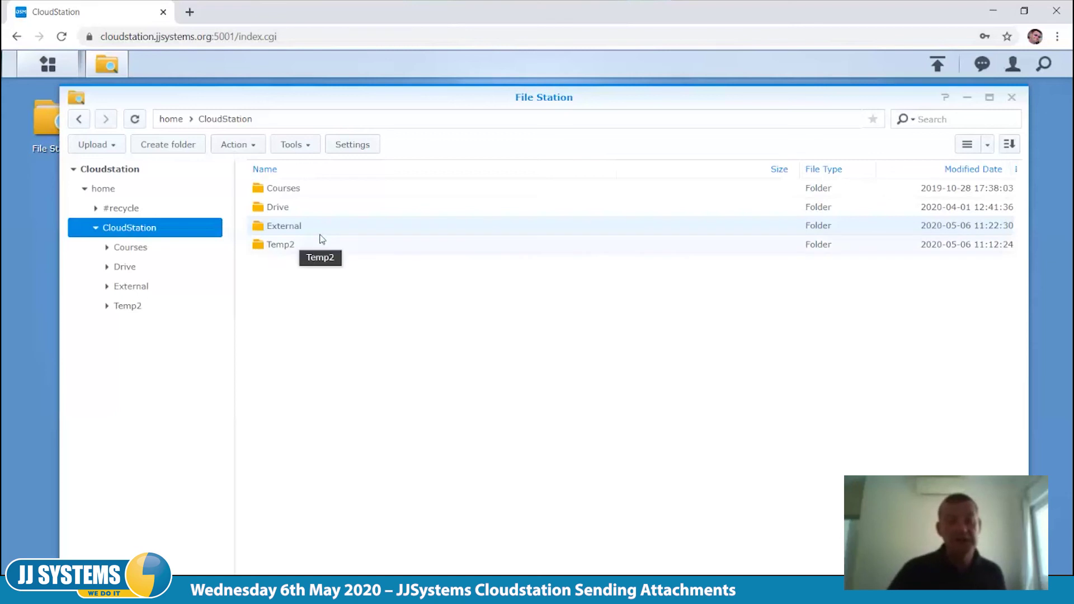
right_click(273, 232)
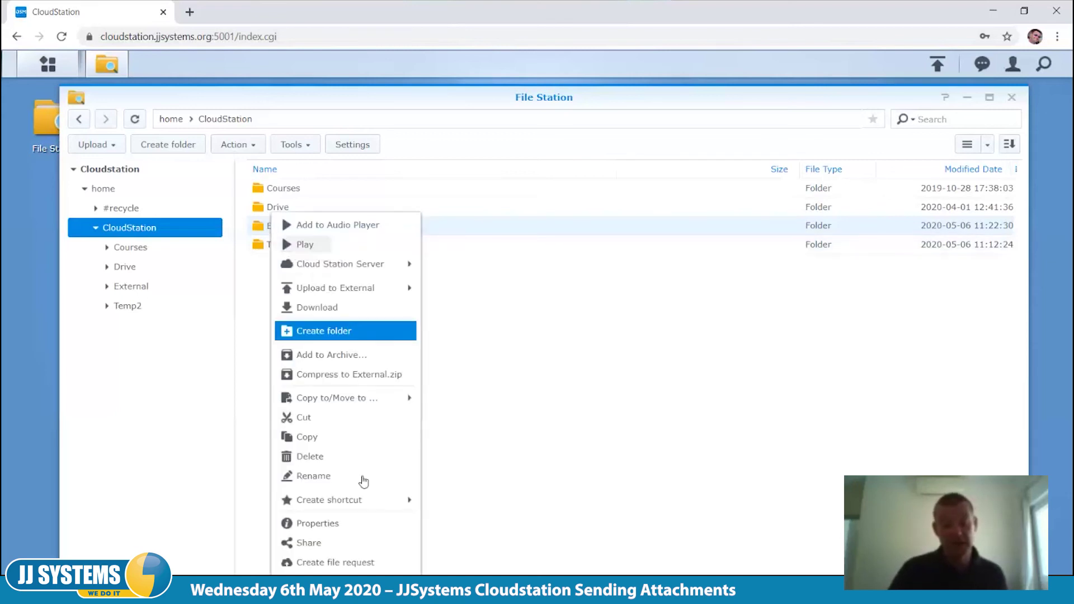
left_click(314, 545)
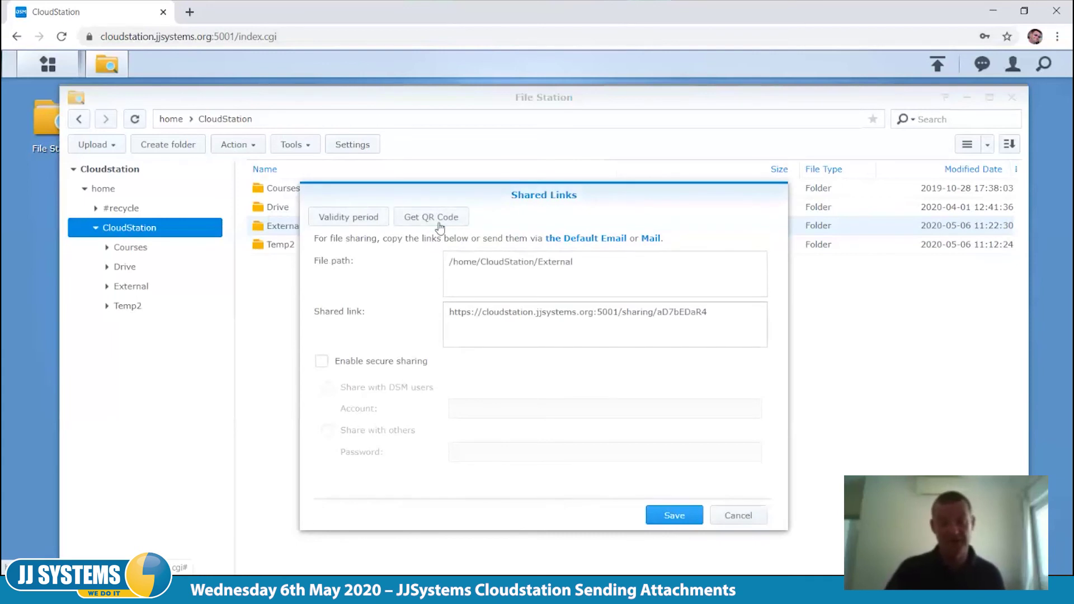
left_click(740, 517)
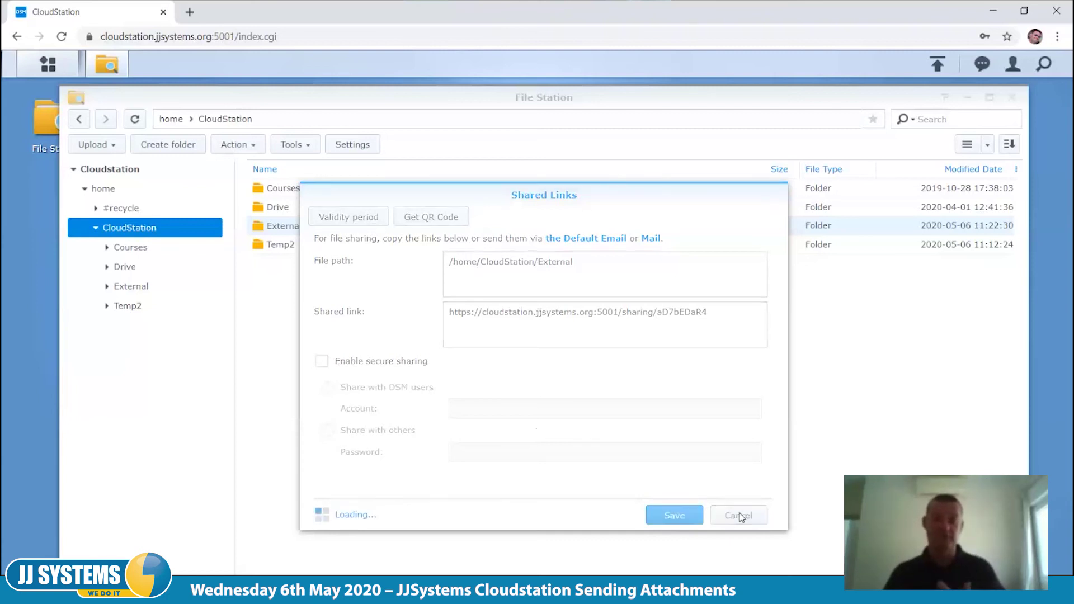
Create a file request for External, reposition its window, and open the validity period settings
right_click(283, 231)
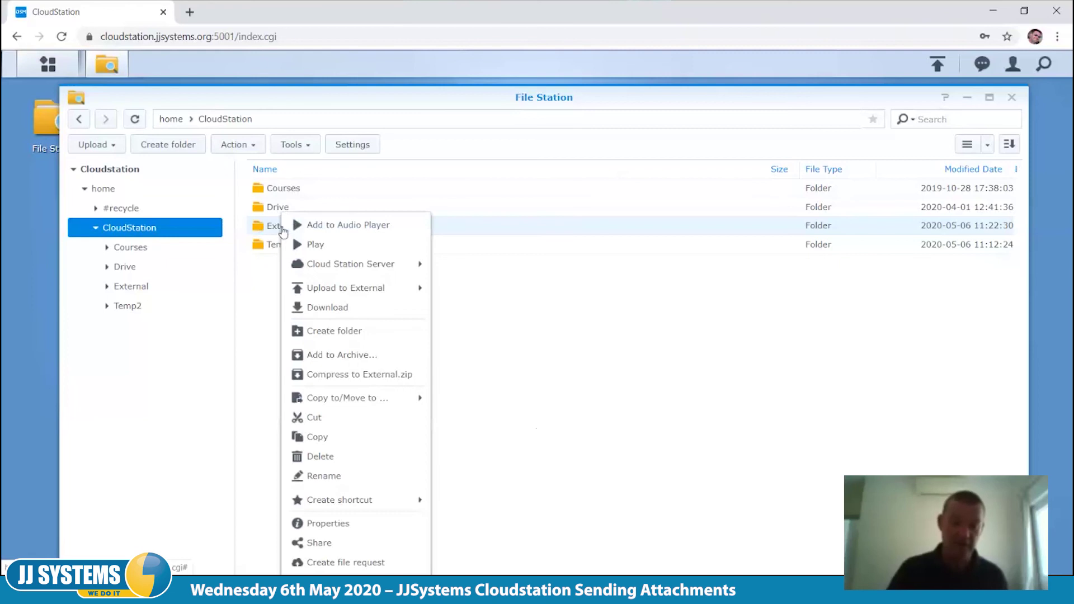
left_click(365, 565)
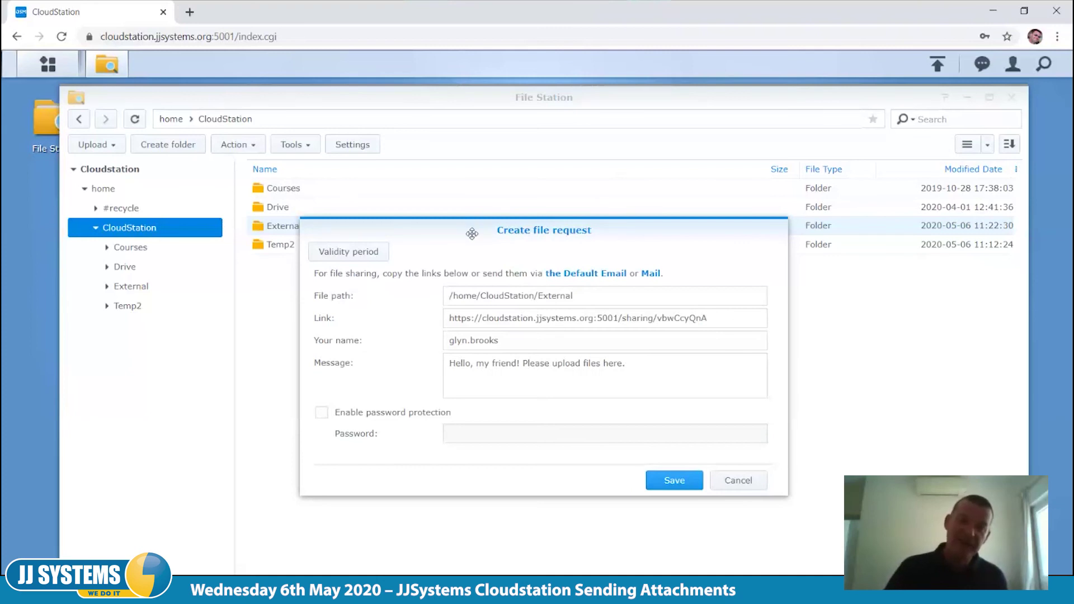
left_click_drag(473, 230, 473, 120)
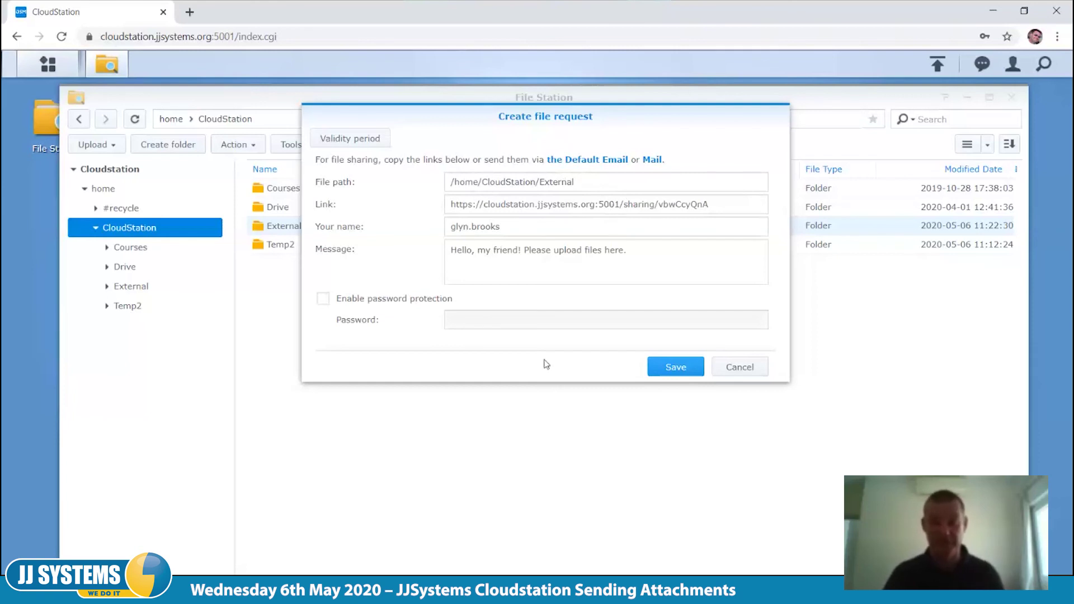
left_click(338, 140)
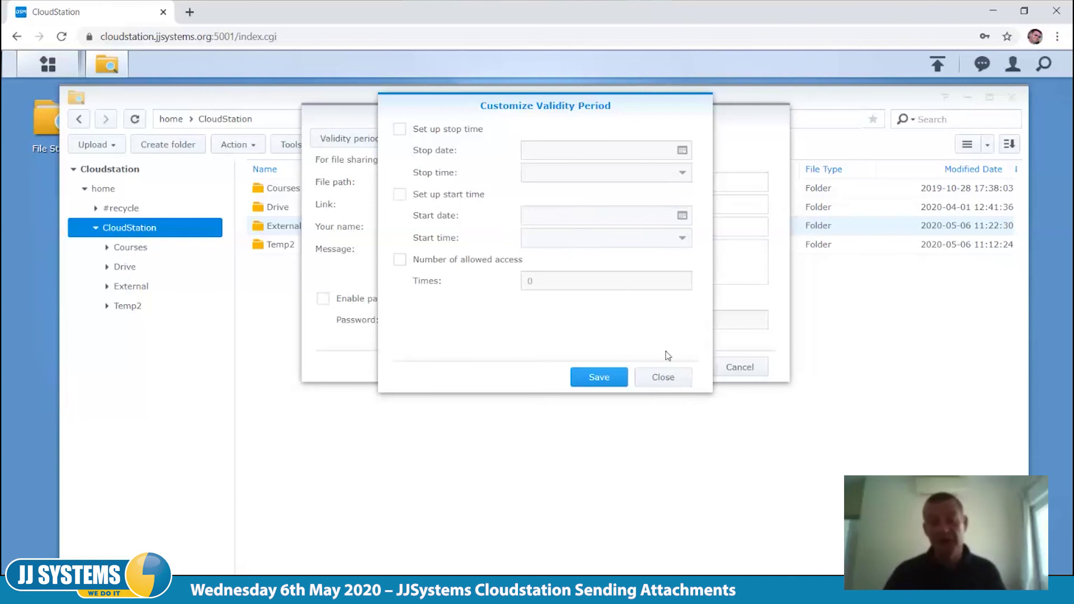
Leave the validity period unset and enable password protection with a request password
left_click(668, 380)
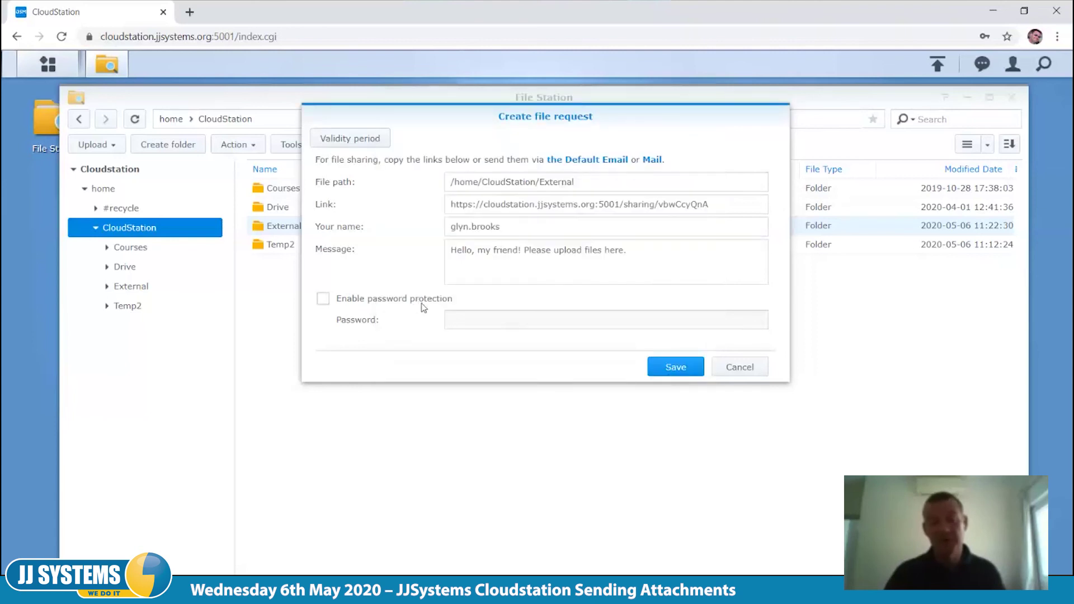
left_click(344, 302)
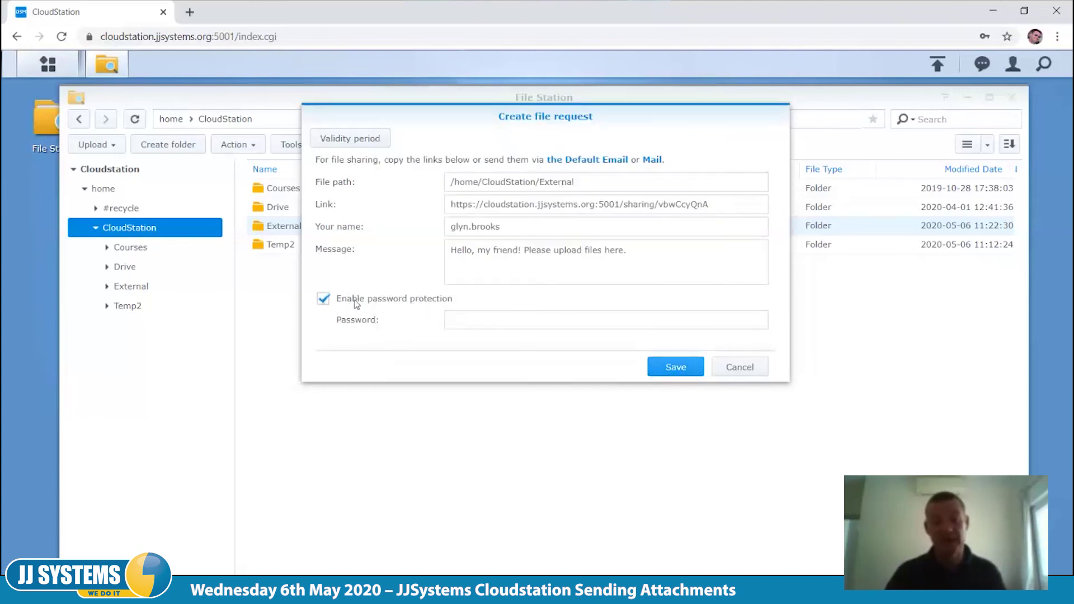
left_click(476, 327)
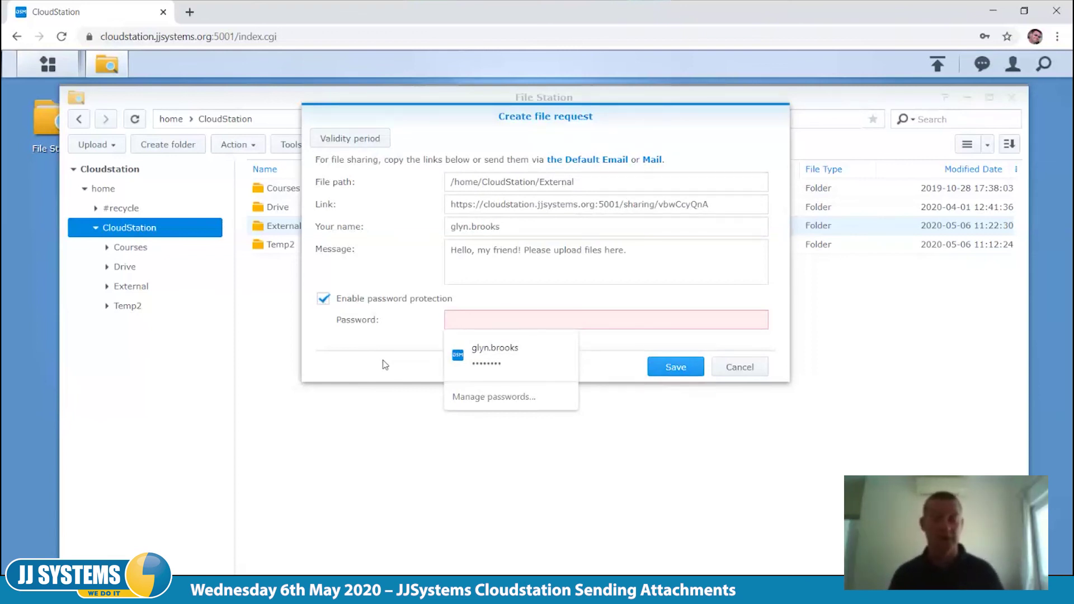
type("********")
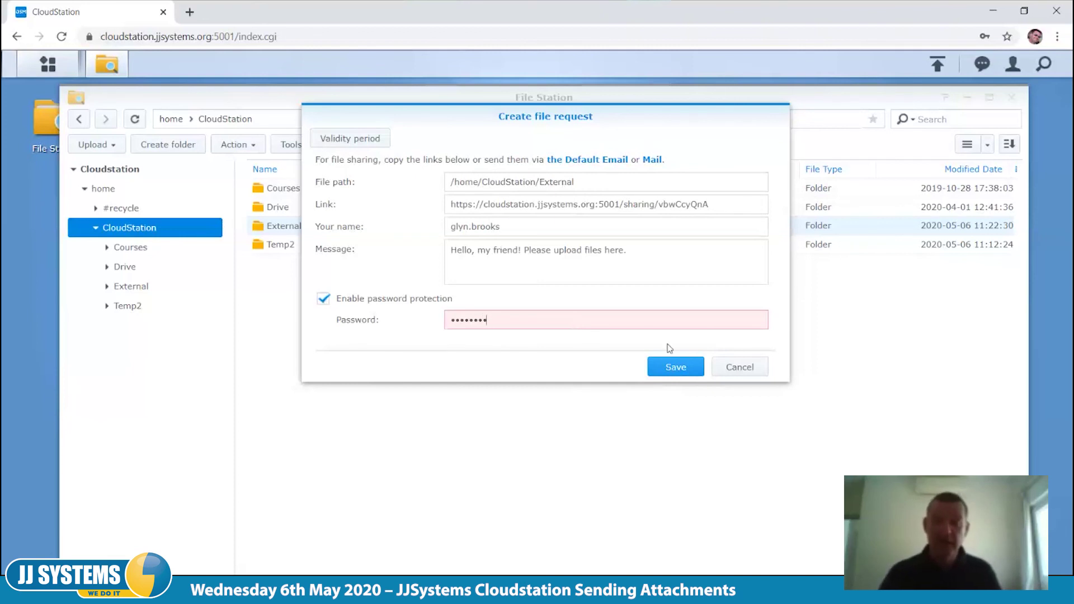
Change the request message to 'Something sensible' and save the file request
left_click(710, 258)
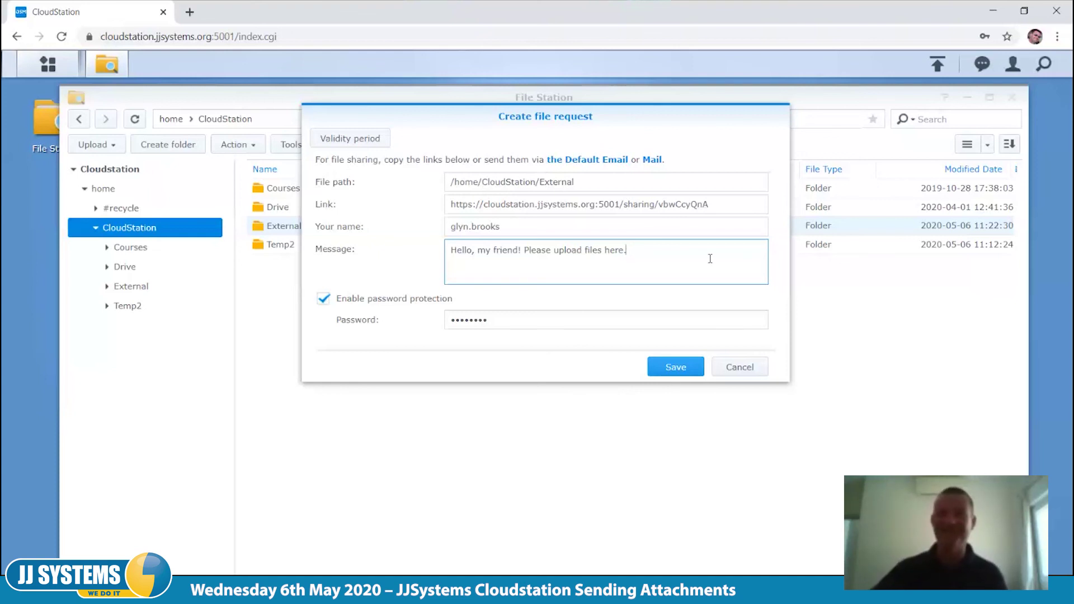
key("BackSpace")
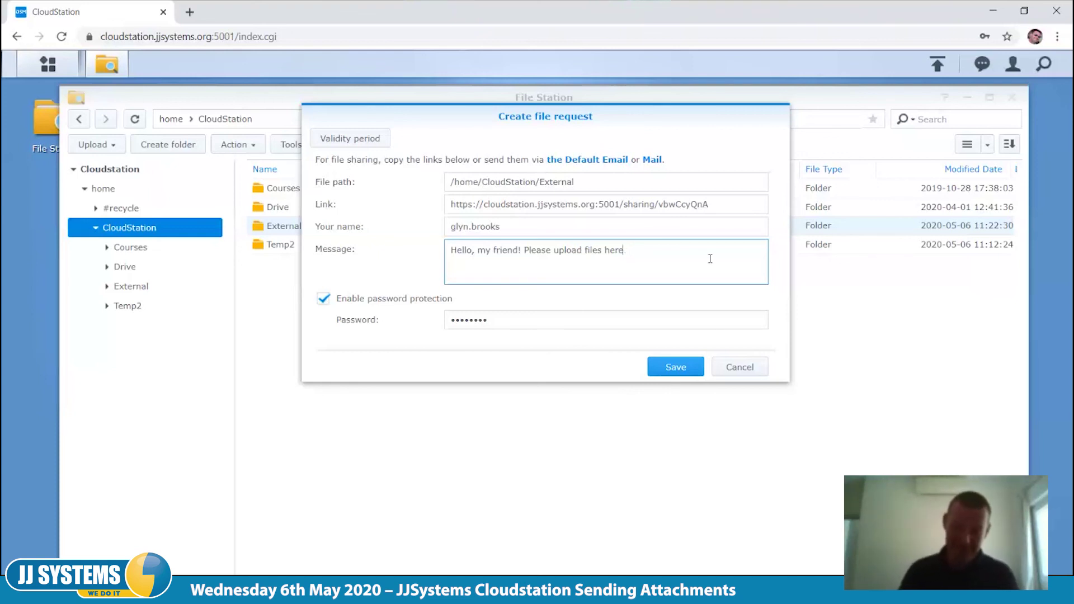
key("BackSpace")
key("BackSpace")
key("BackSpace")
key("BackSpace")
key("BackSpace")
key("BackSpace")
key("BackSpace")
key("BackSpace")
key("BackSpace")
key("BackSpace")
key("BackSpace")
key("BackSpace")
key("BackSpace")
key("BackSpace")
key("BackSpace")
key("BackSpace")
key("BackSpace")
key("BackSpace")
key("BackSpace")
key("BackSpace")
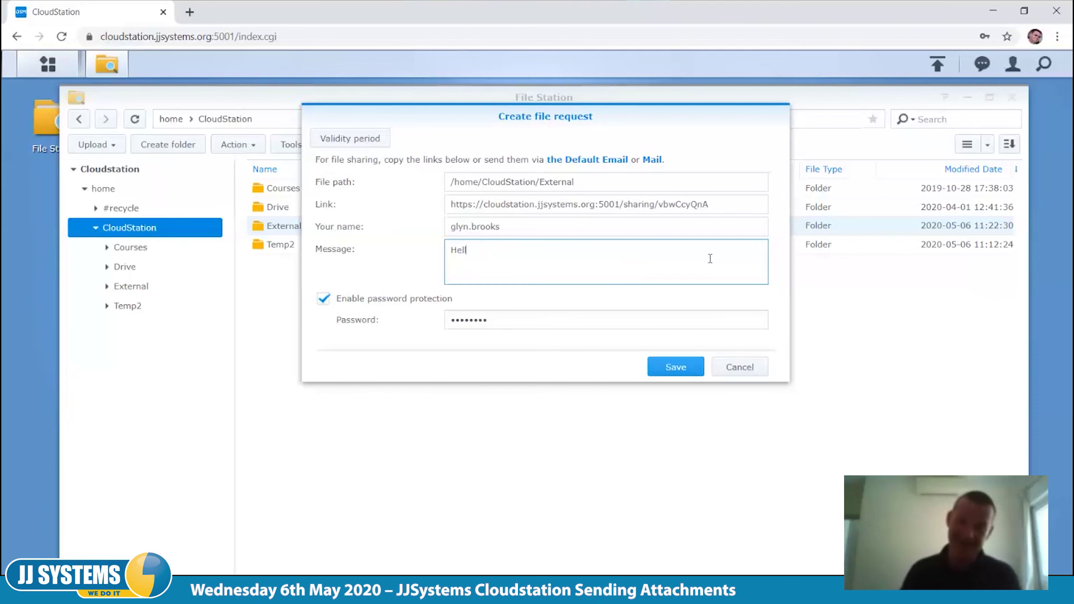
key("BackSpace")
key("BackSpace")
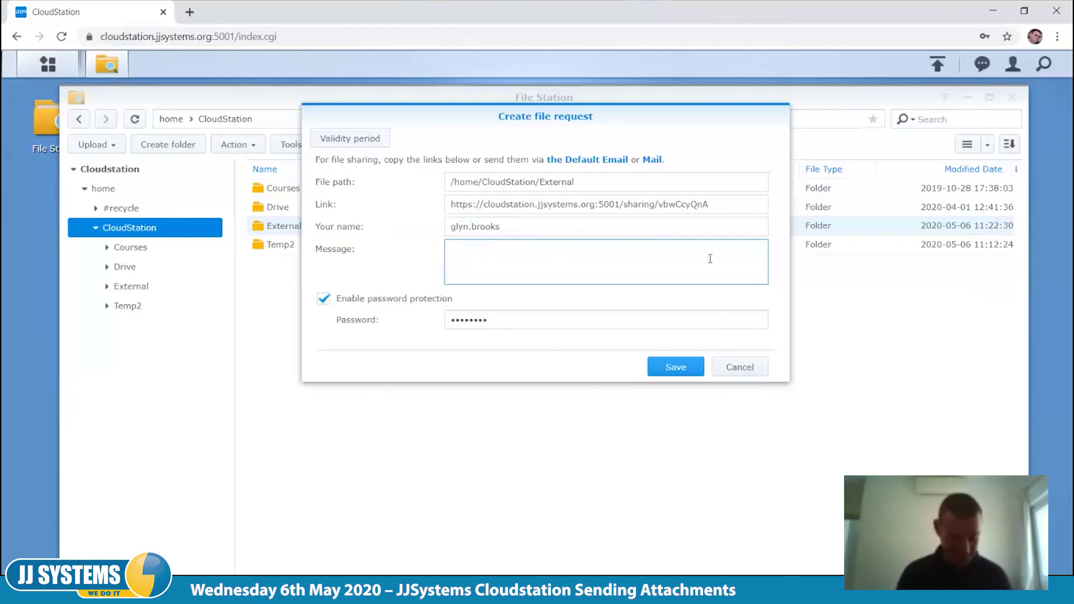
type("Something ")
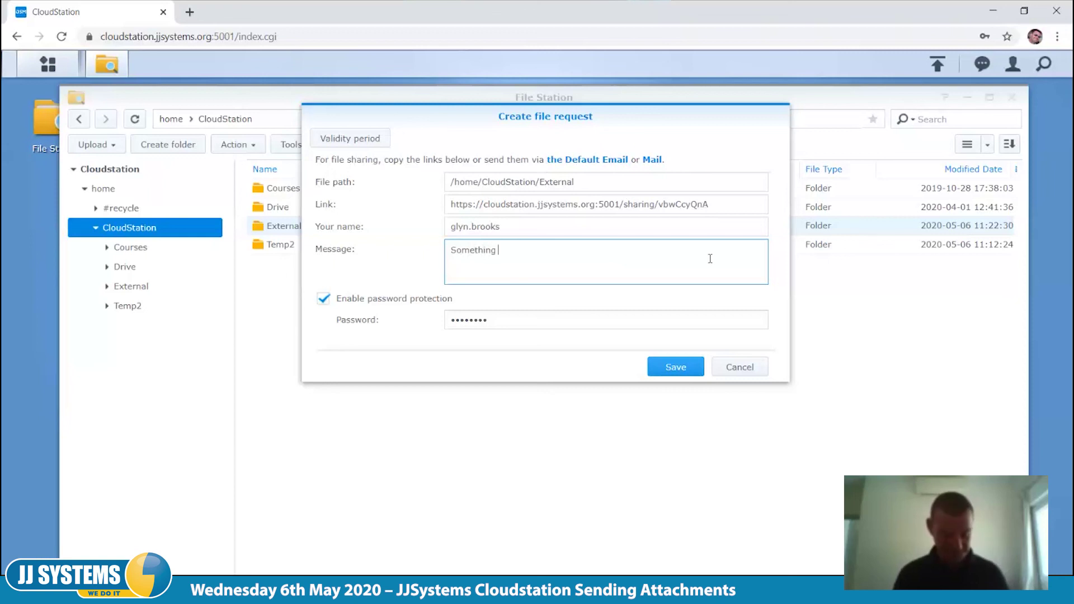
type("sensible")
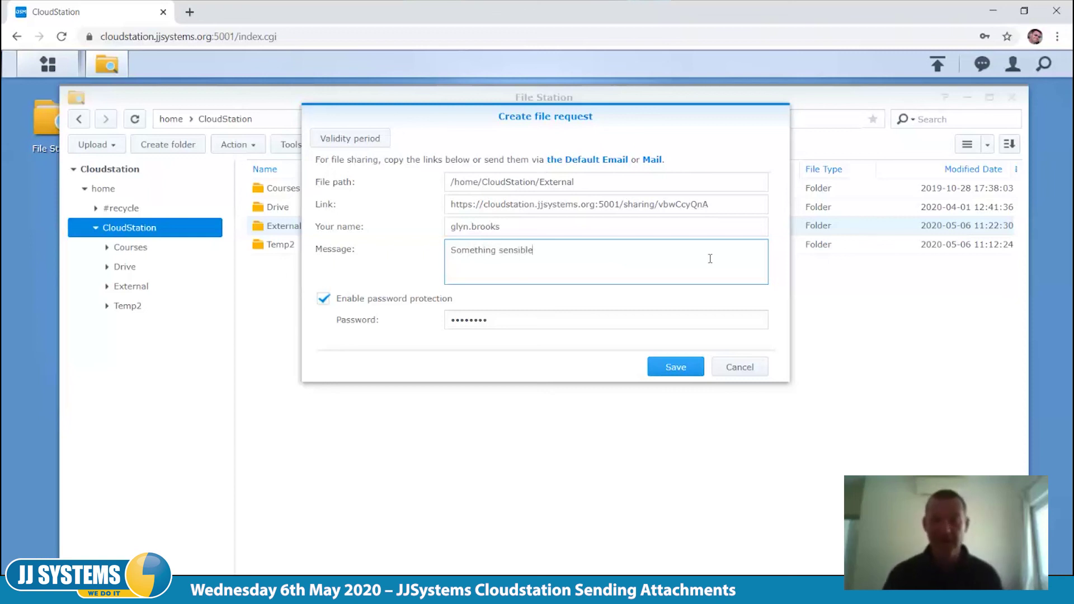
left_click(456, 226)
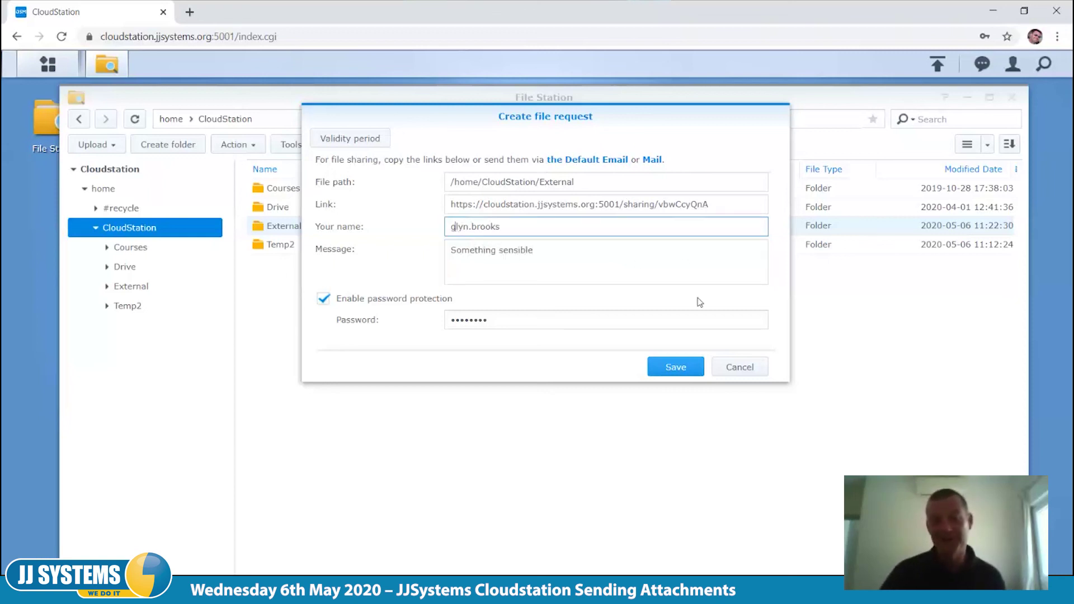
key("End")
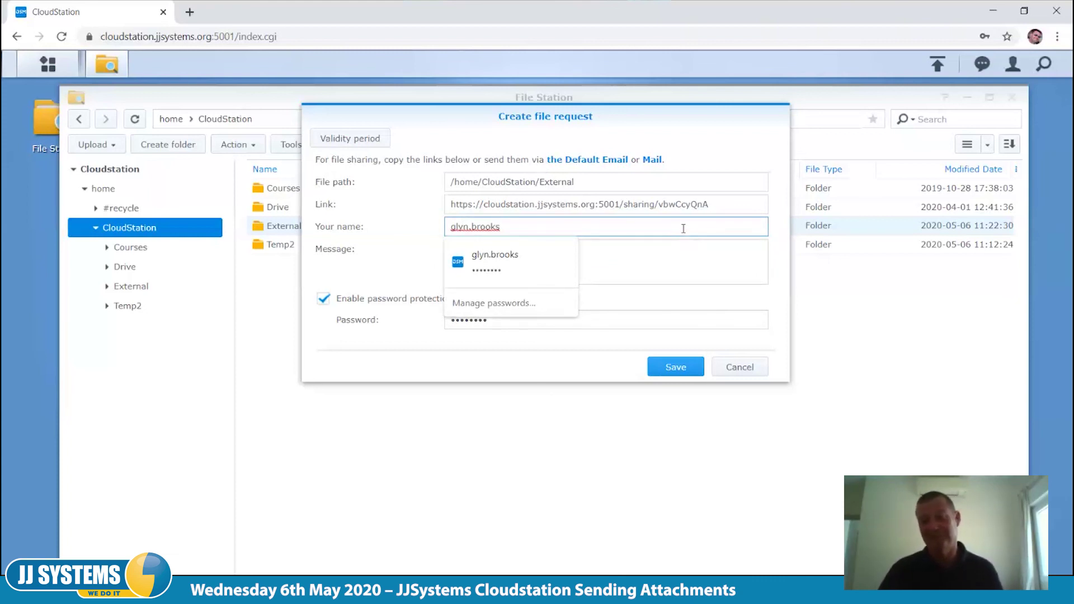
left_click(692, 276)
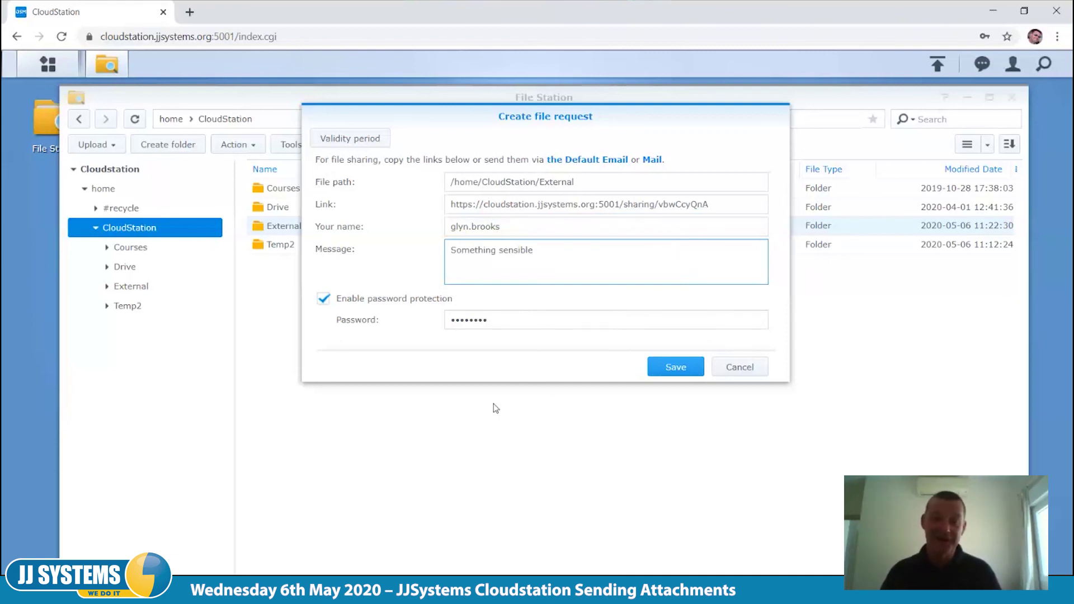
left_click(668, 369)
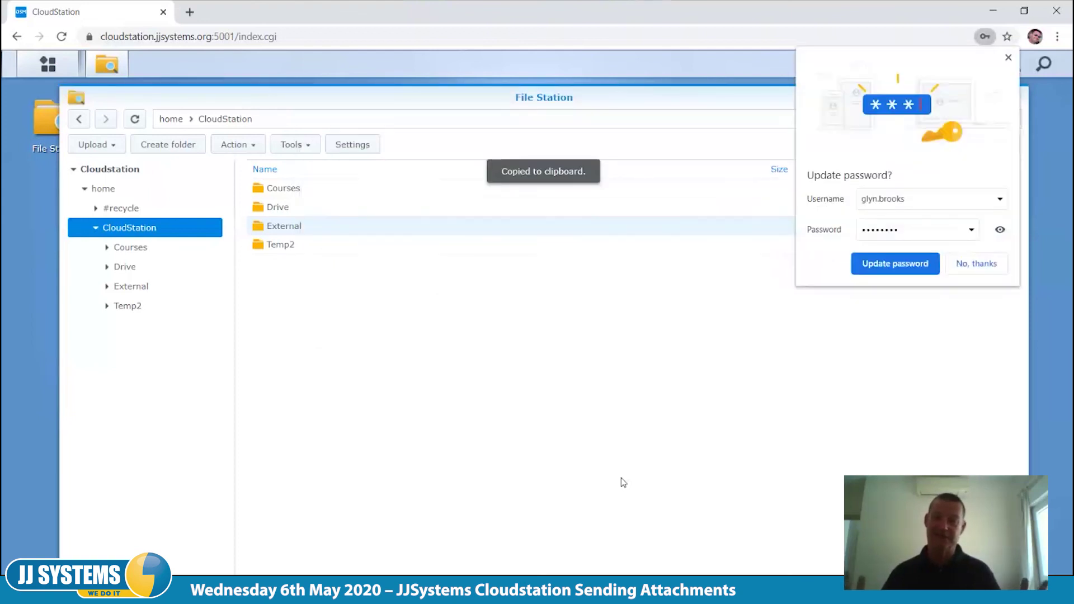
left_click(988, 270)
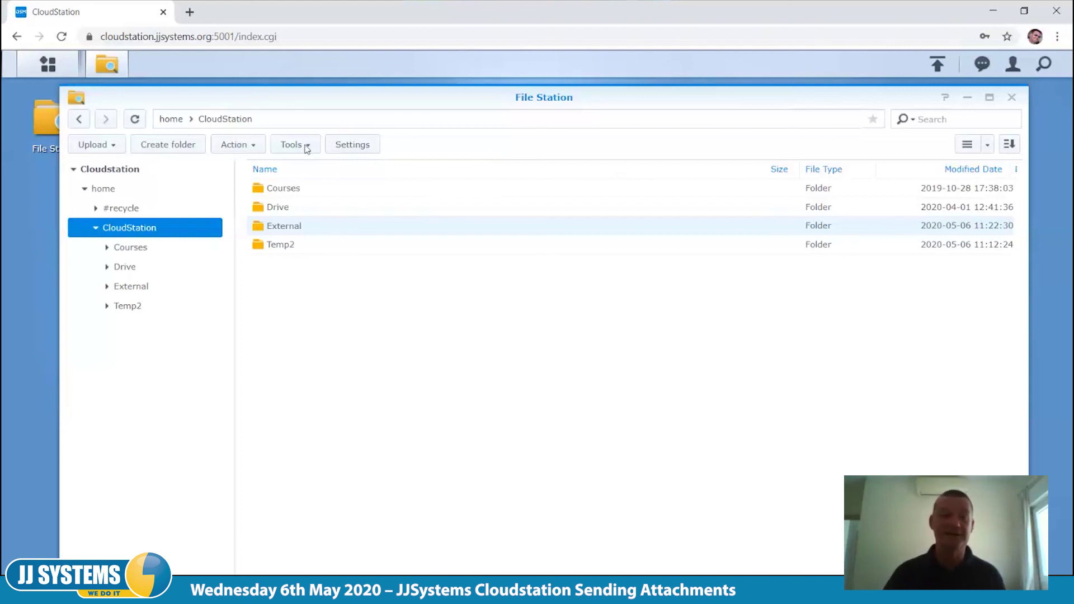
Load the copied file request link in a new Chrome tab
left_click(190, 13)
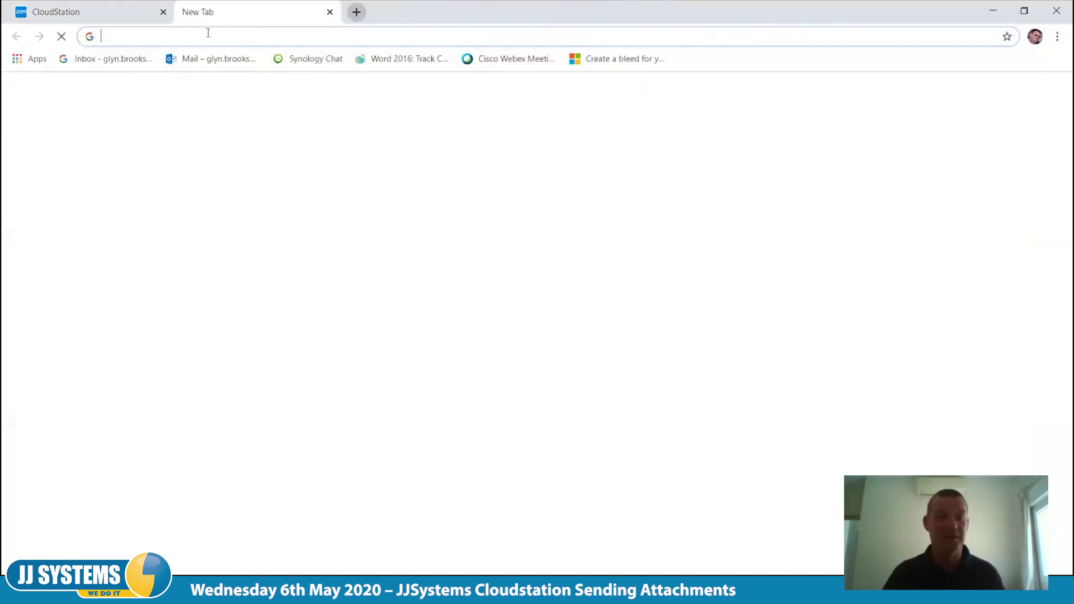
right_click(134, 36)
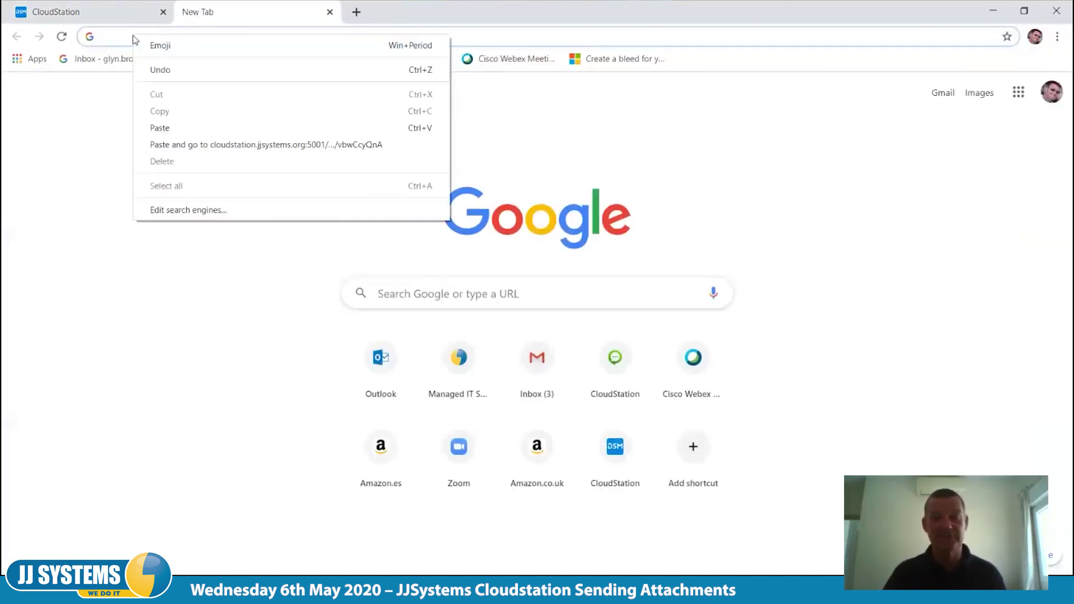
left_click(186, 146)
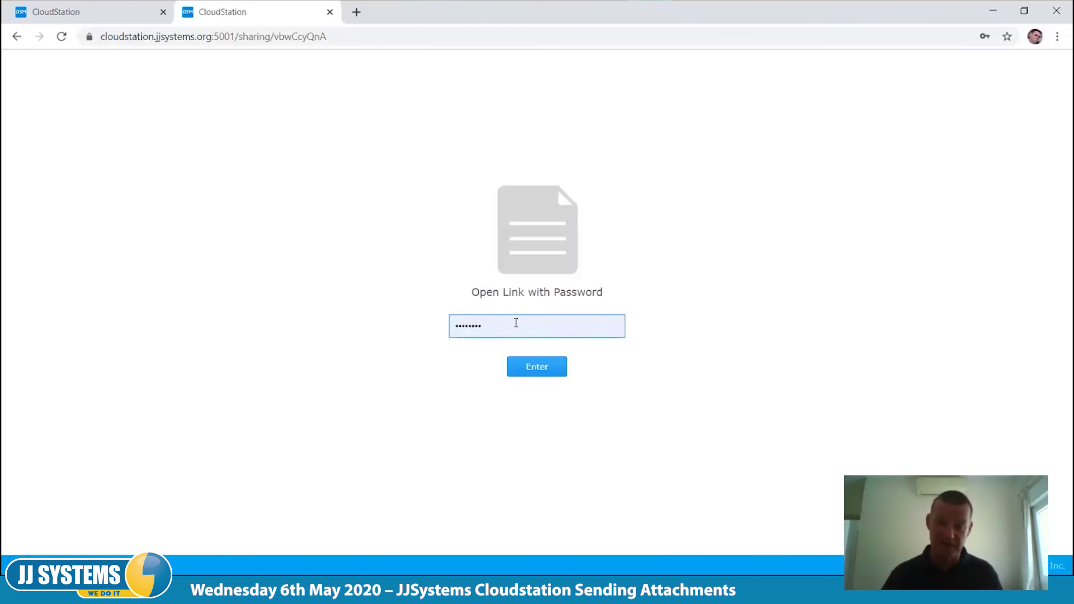
Replace the autofilled password with the link password and unlock the upload page
left_click(515, 323)
key("BackSpace")
key("BackSpace")
key("BackSpace")
key("BackSpace")
key("BackSpace")
key("BackSpace")
key("BackSpace")
key("BackSpace")
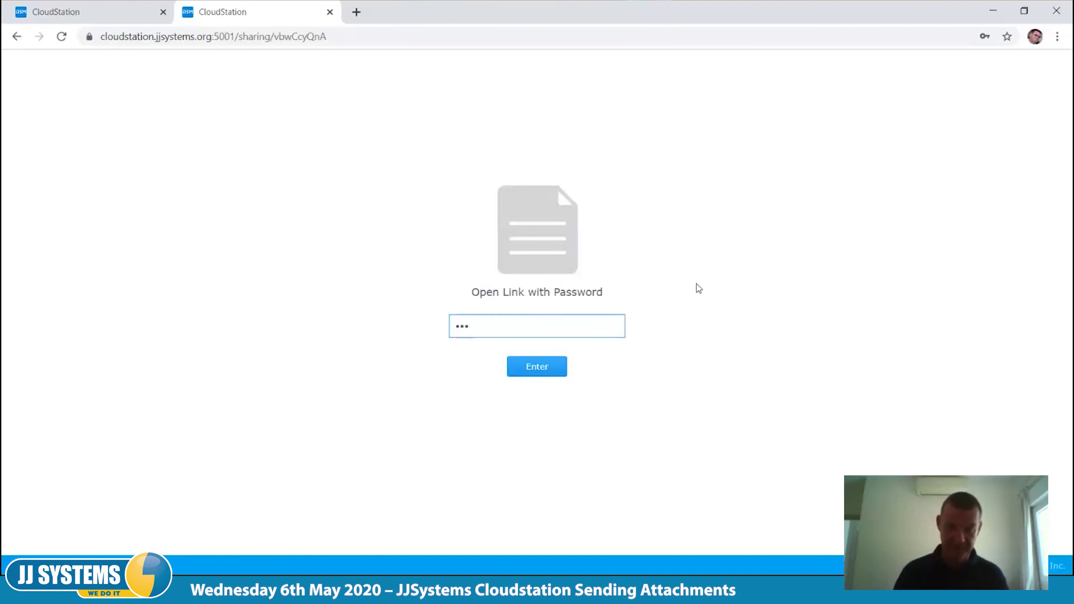
type("********")
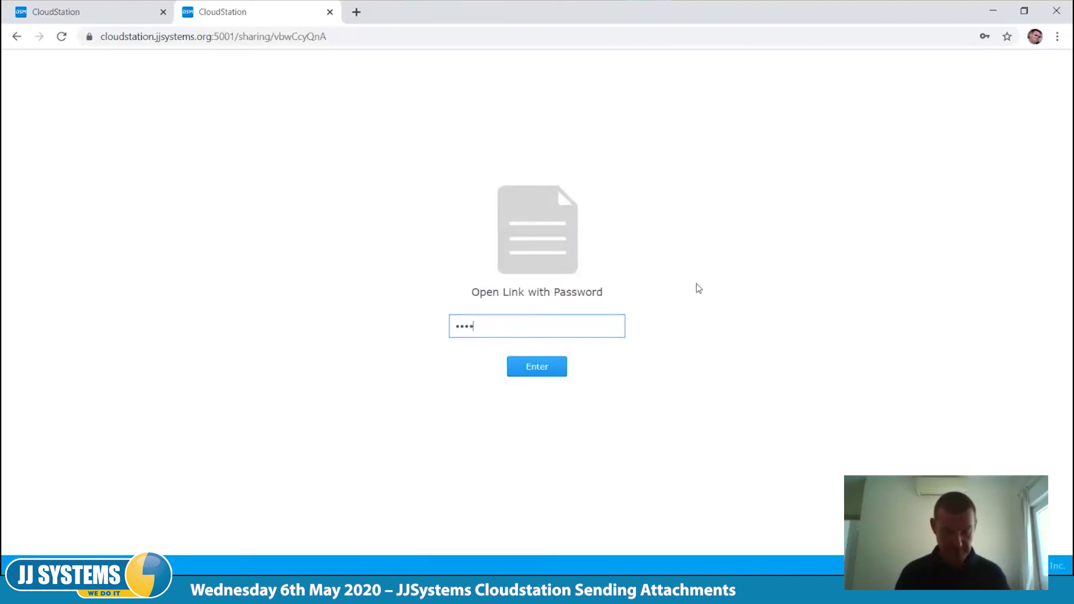
key("Return")
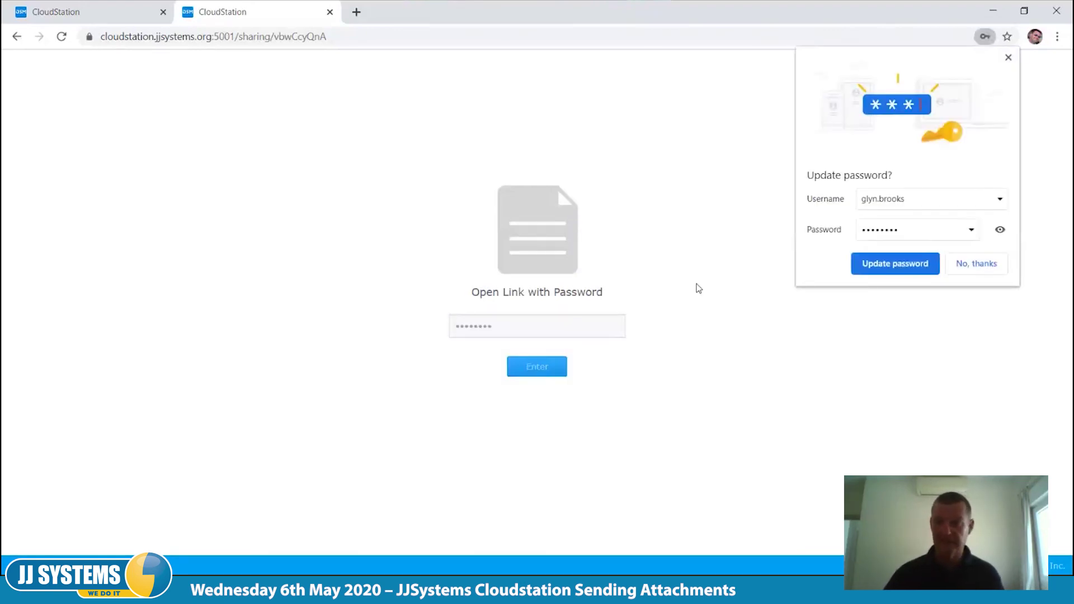
left_click(976, 263)
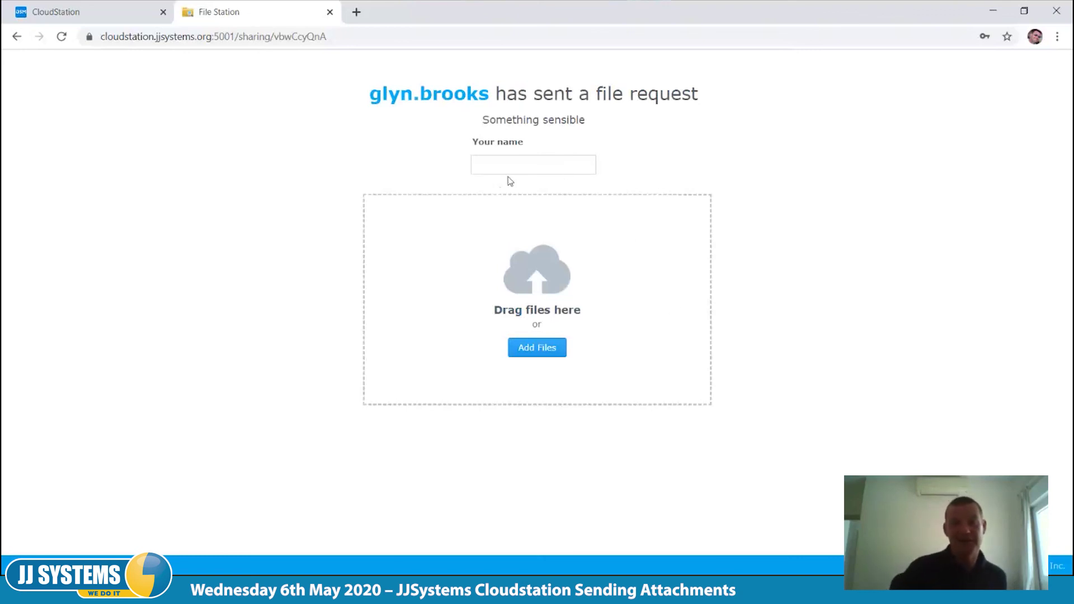
Add 6. Dumpster Diving TO REVIEW.docx to the file request, enter the sender's name, and upload it
left_click(480, 168)
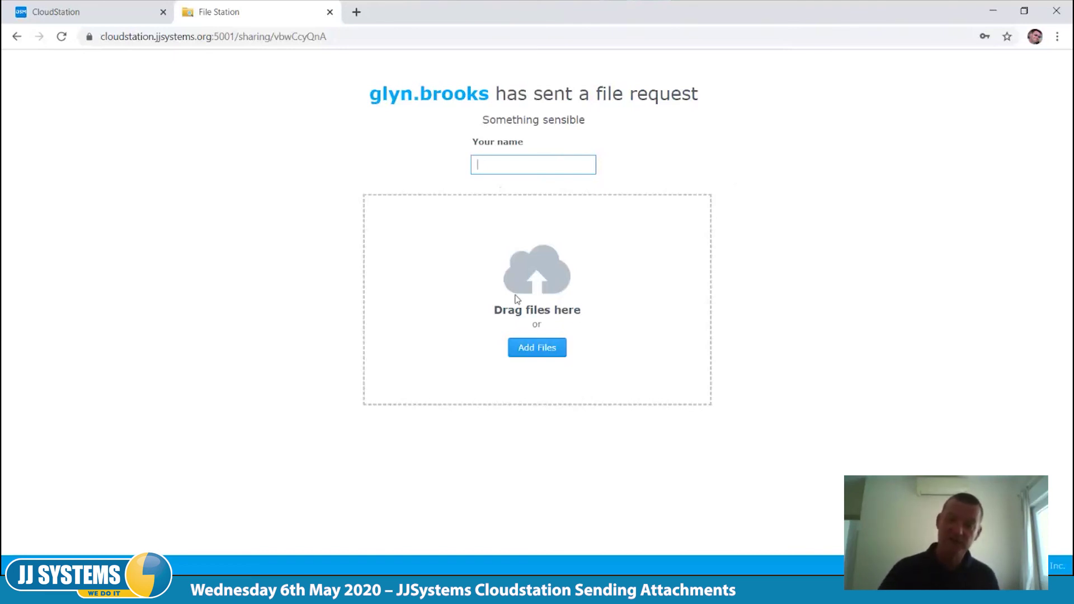
left_click(537, 351)
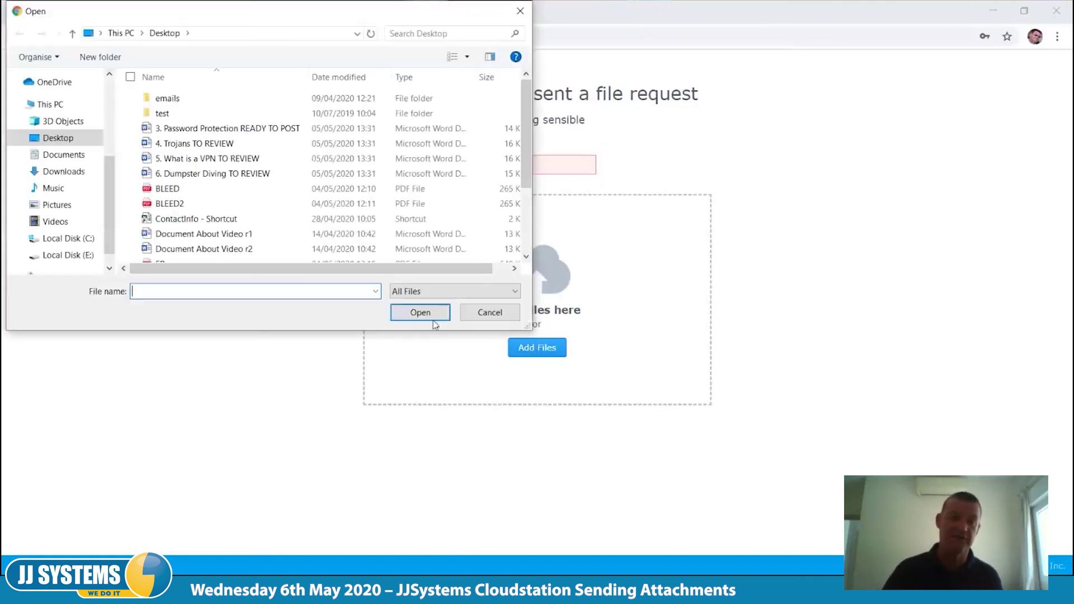
left_click(233, 174)
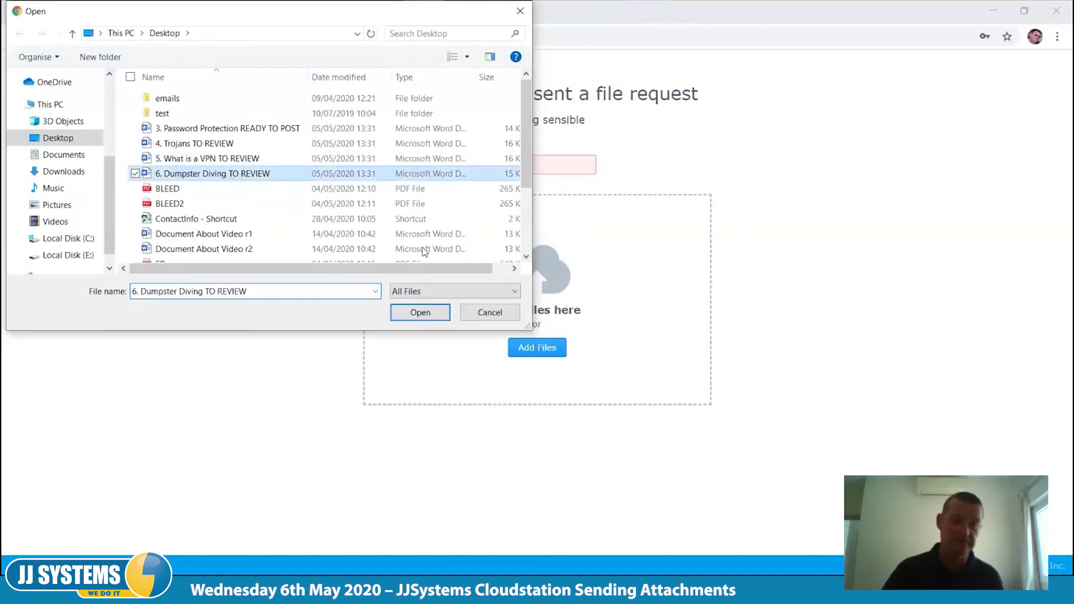
left_click(413, 312)
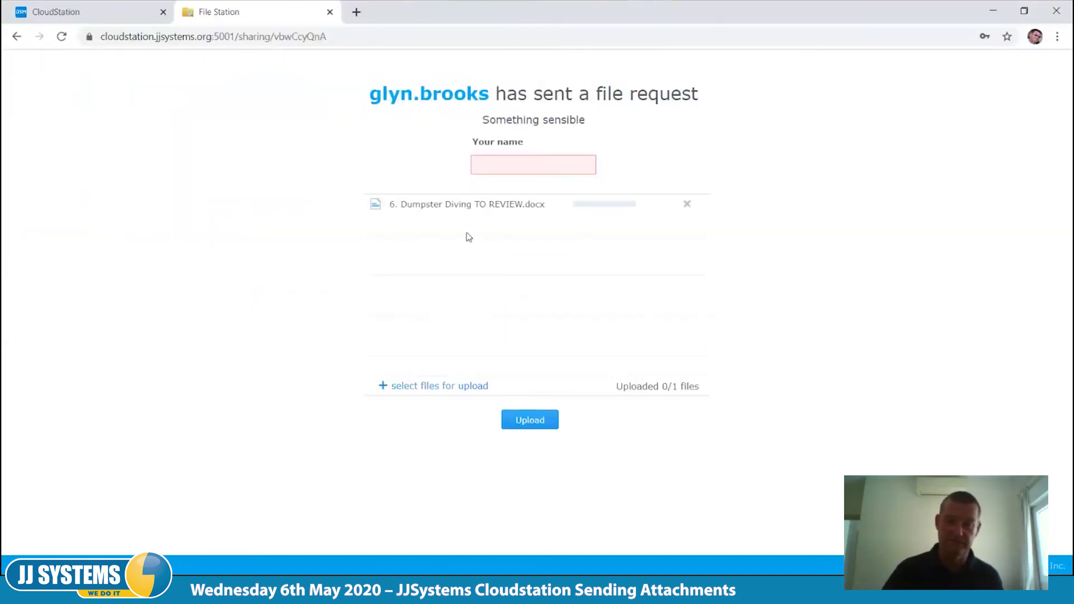
left_click(513, 164)
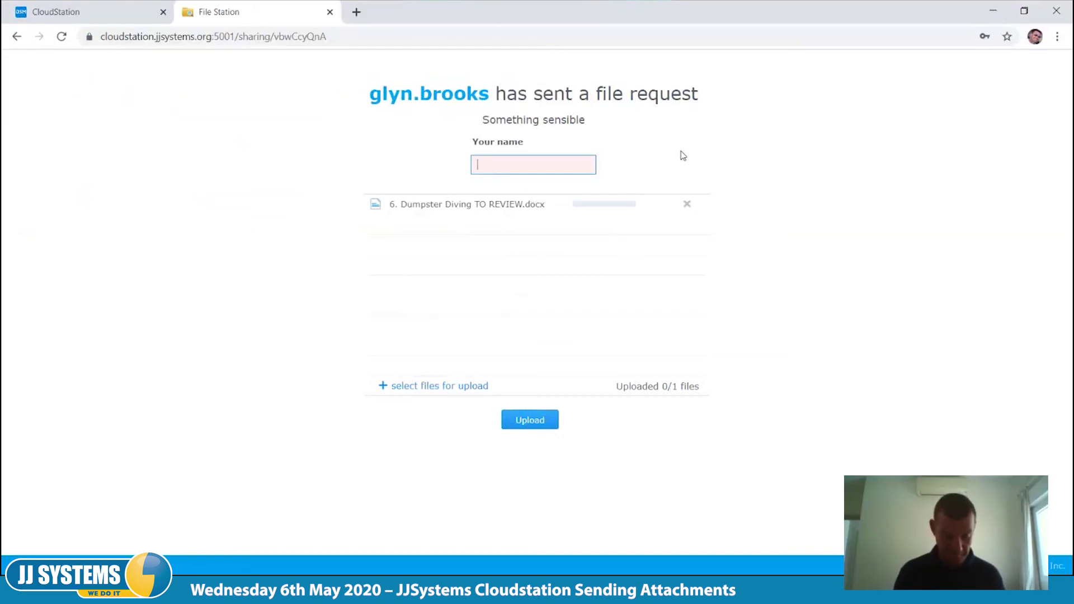
type("Fred Bloggs")
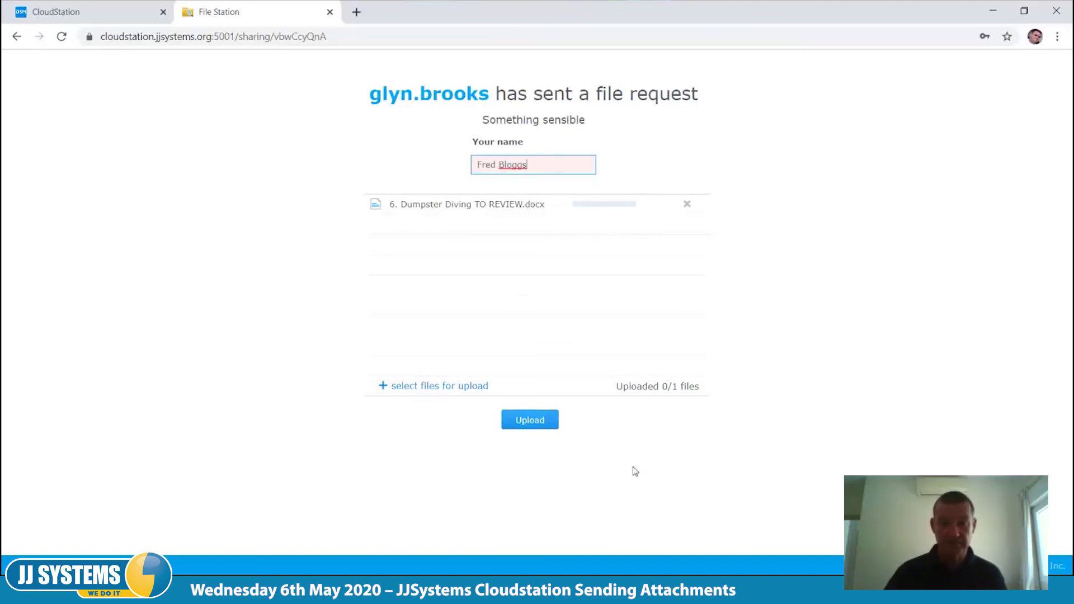
left_click(522, 421)
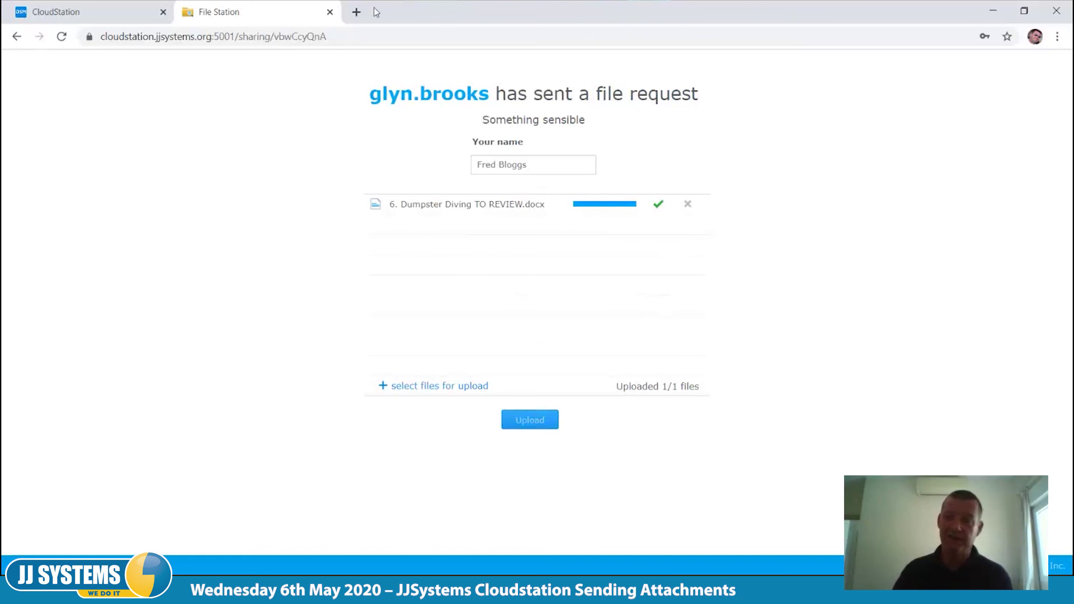
Return to File Station and open External, then the sender-named subfolder holding the uploaded document
left_click(329, 13)
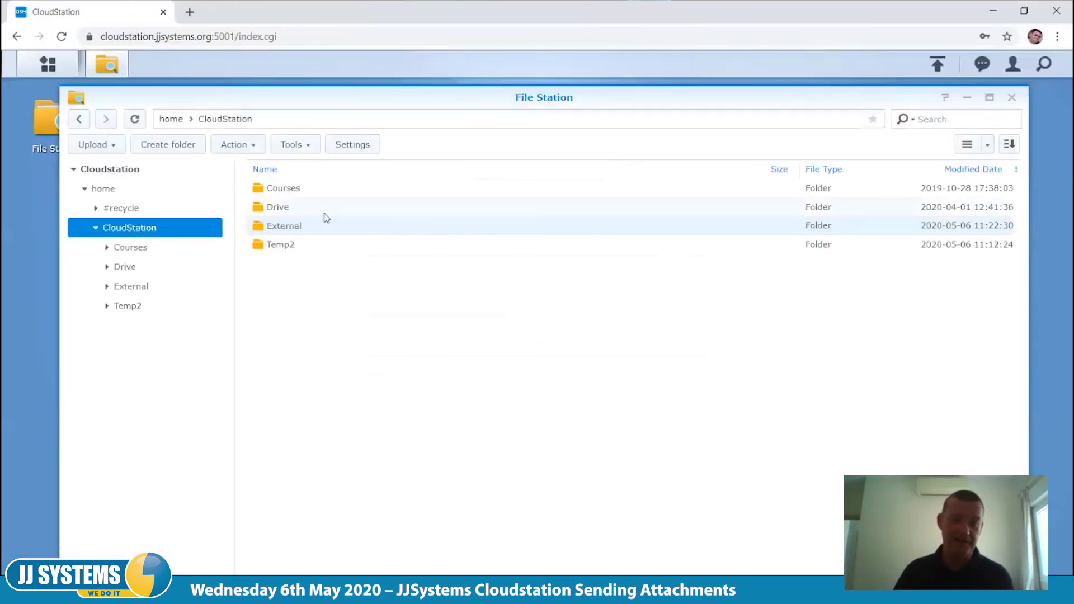
double_click(274, 234)
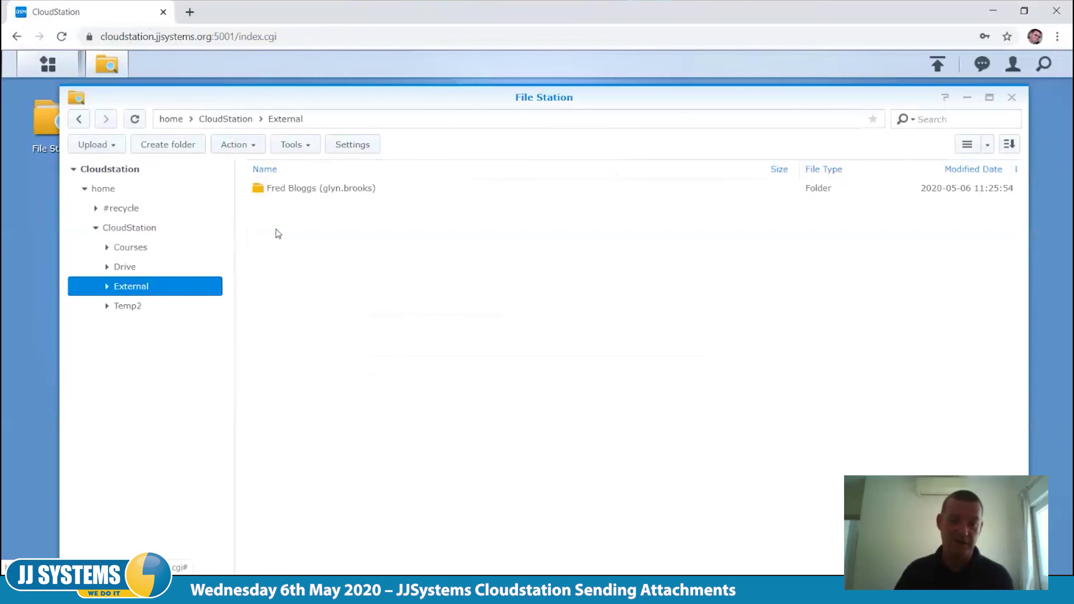
double_click(353, 193)
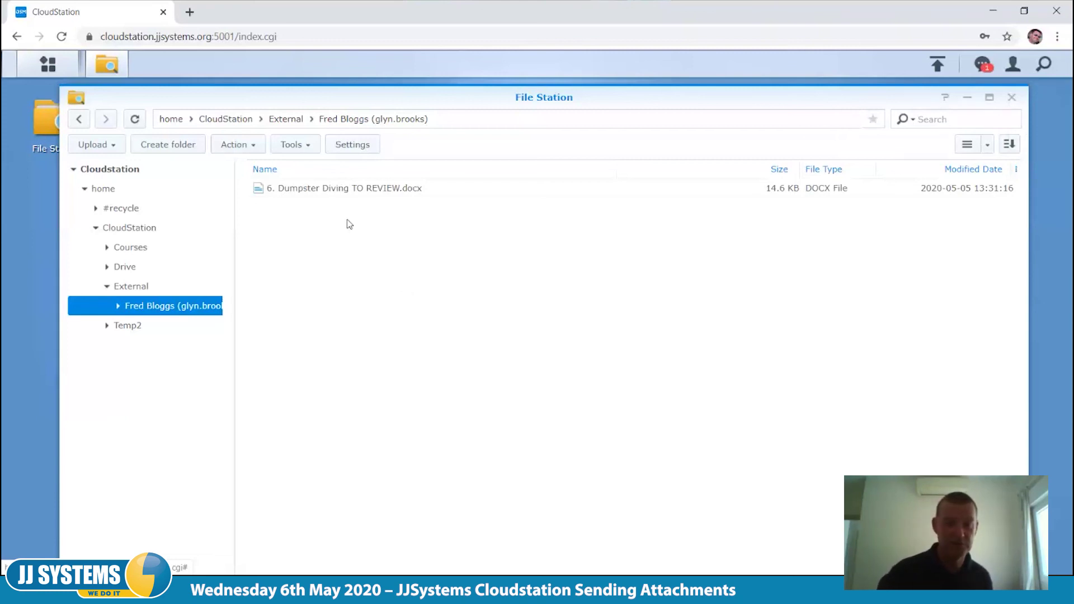
In Tools > Shared Links Manager, delete the External file request link and the broken Password Protection link
left_click(301, 149)
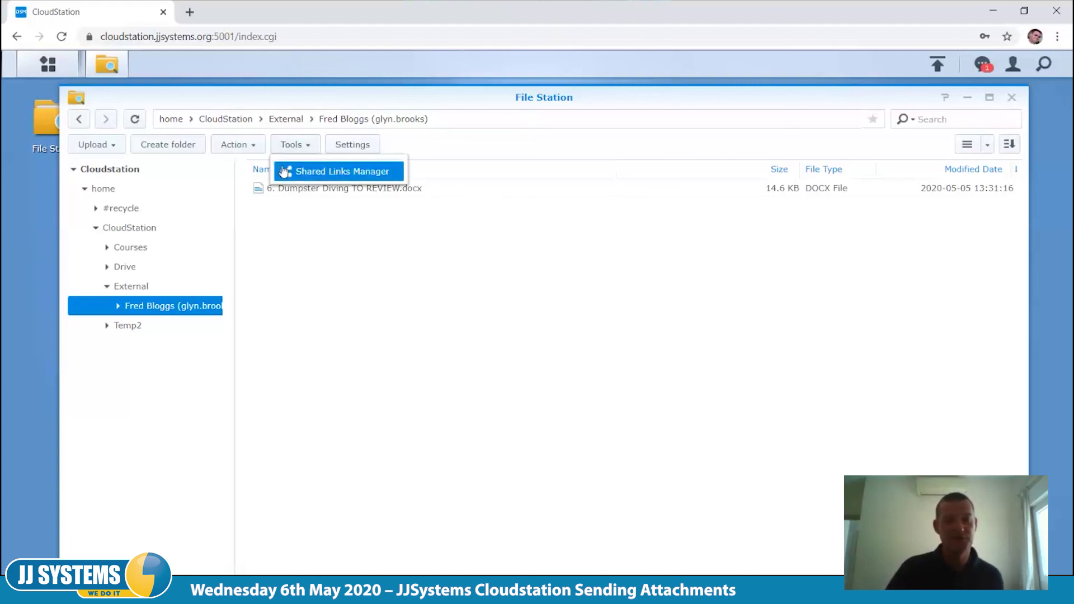
left_click(353, 177)
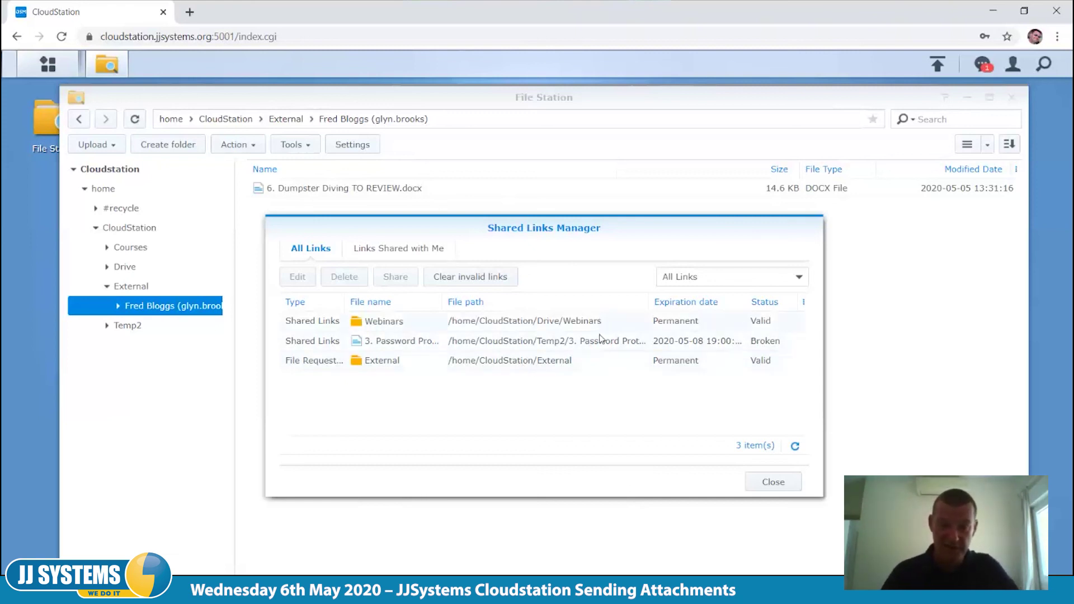
left_click(571, 361)
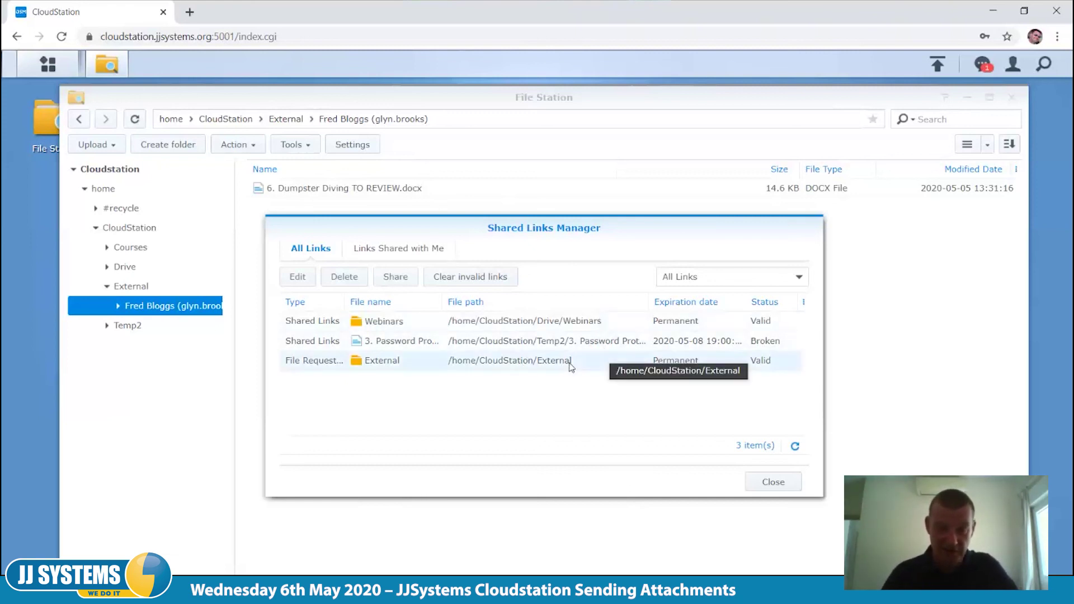
left_click(336, 282)
left_click(615, 380)
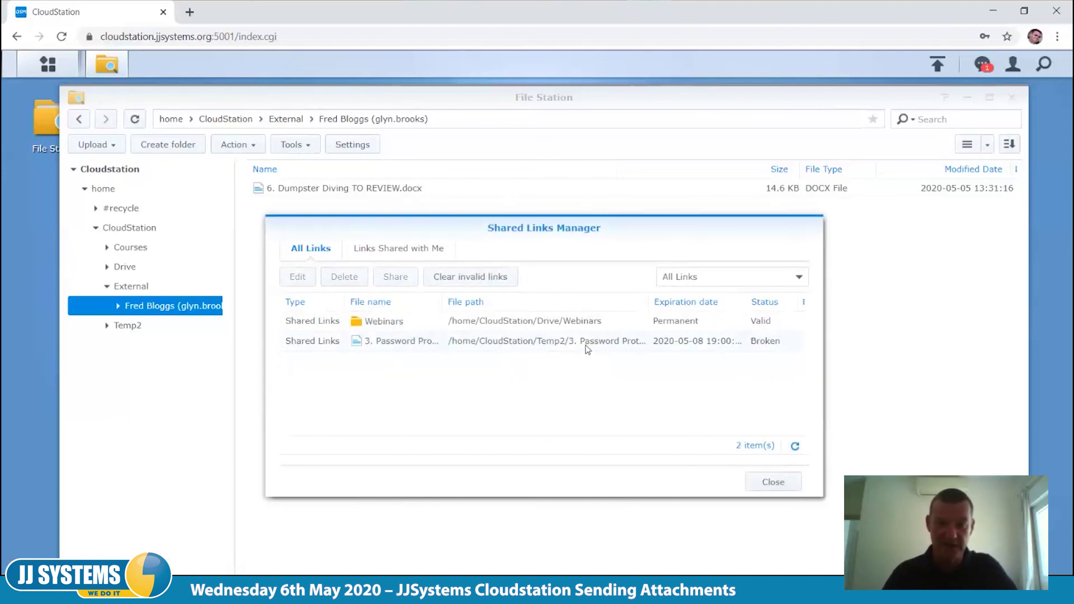
left_click(343, 276)
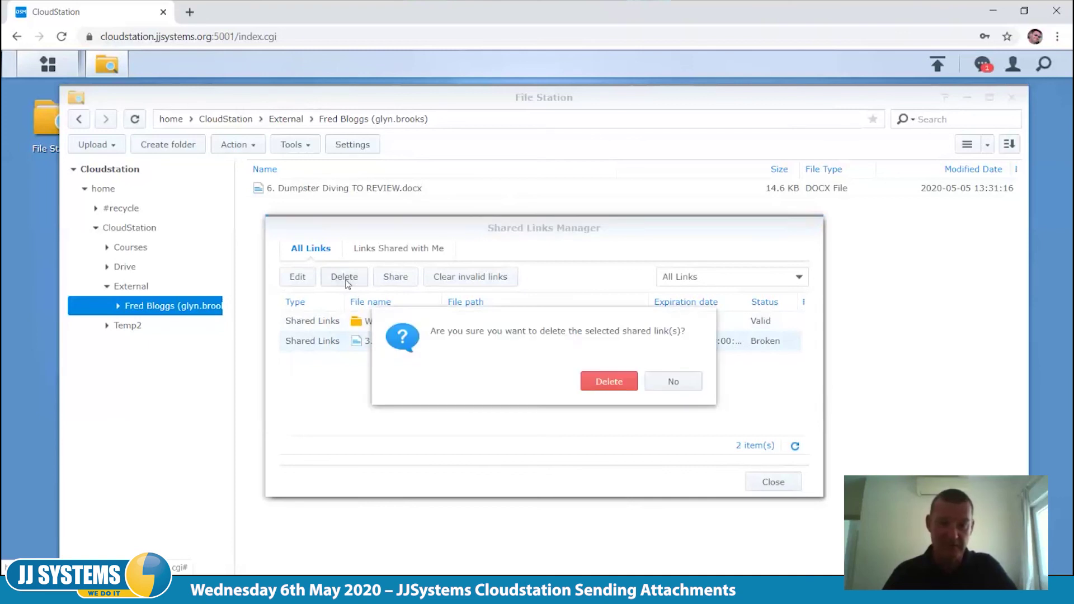
left_click(608, 383)
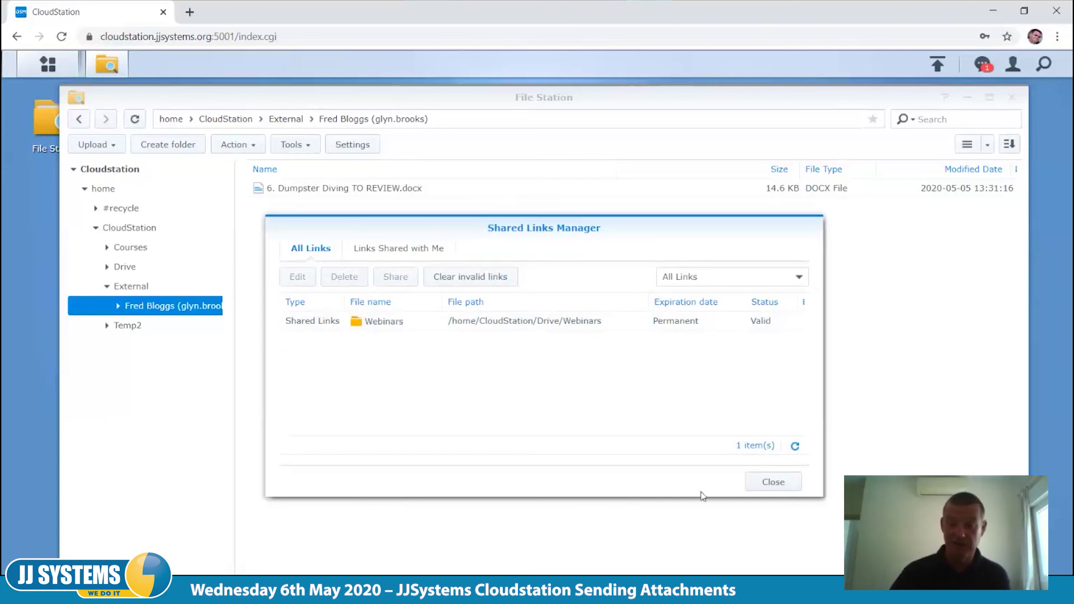
Close the Shared Links Manager to return to the sender's subfolder in File Station
left_click(774, 490)
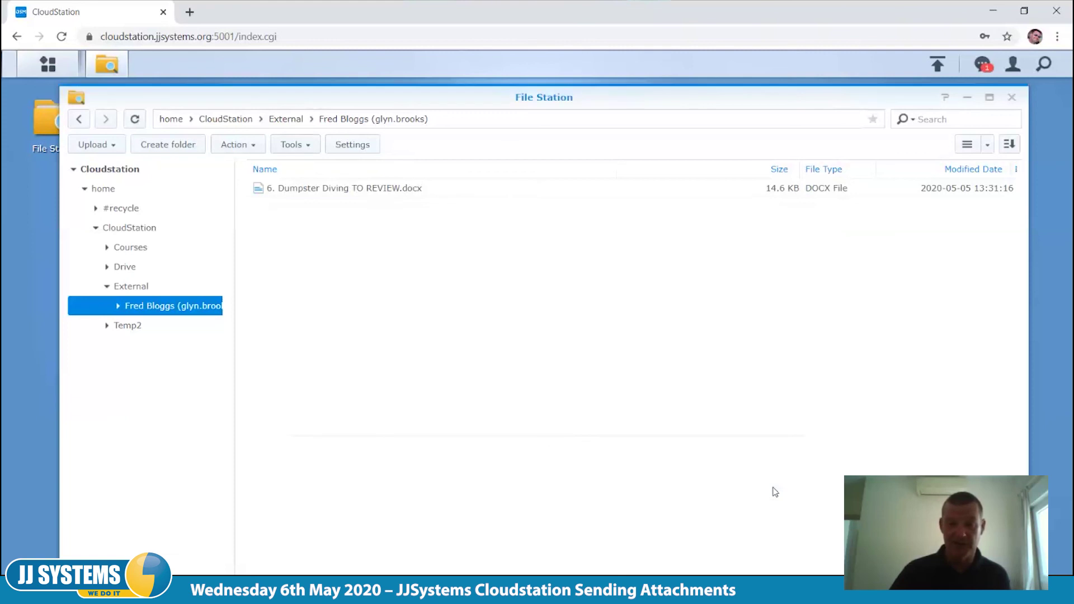